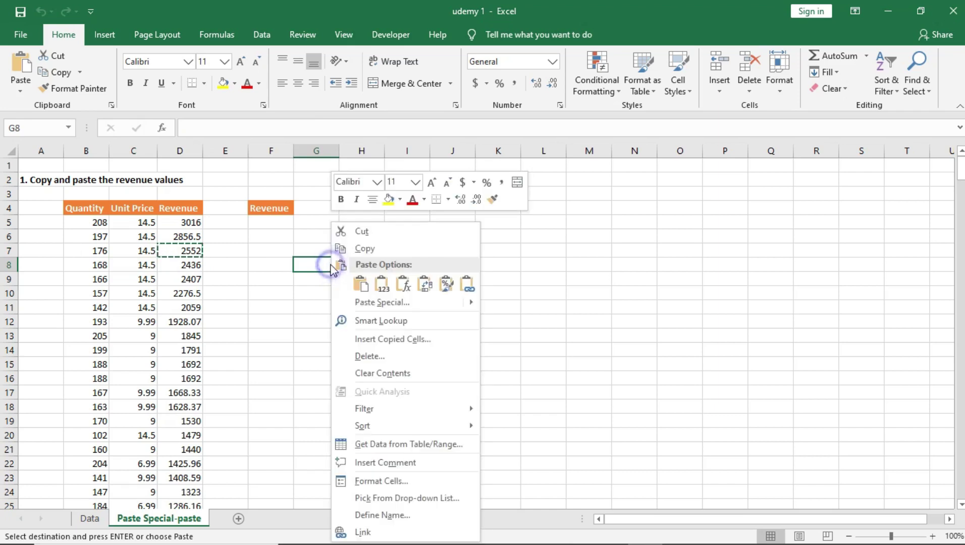
Step: View the Paste Special options for cell G8, close them without pasting, and clear the pending copy of D7
click(379, 302)
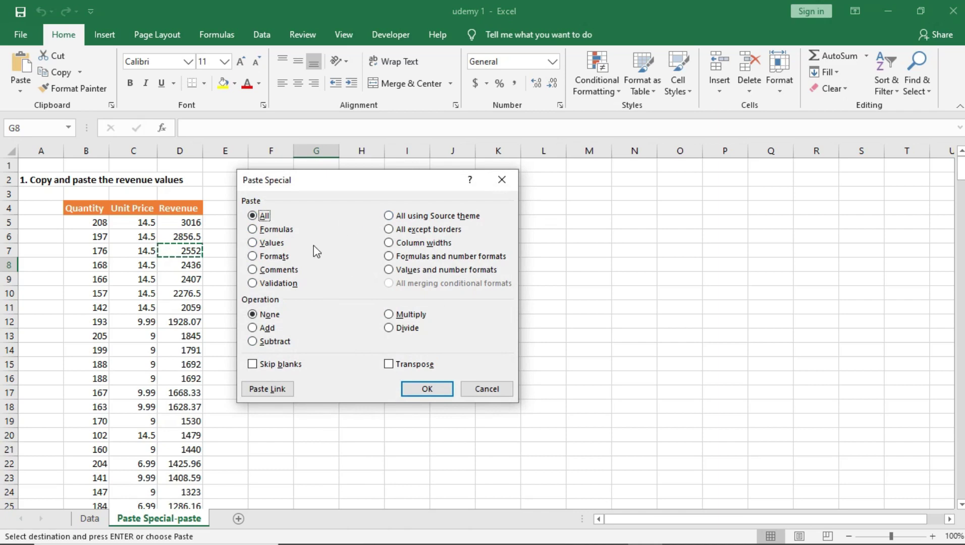
click(501, 179)
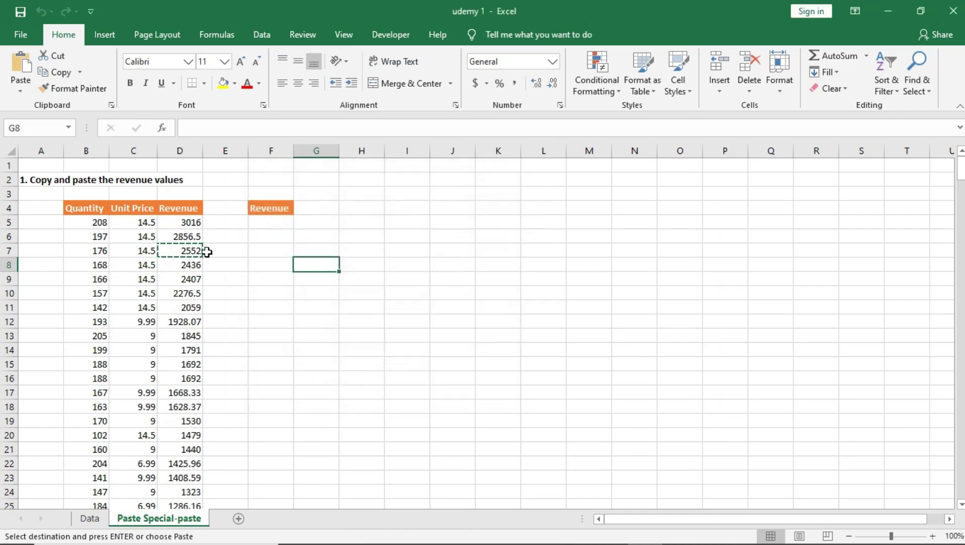
double_click(188, 250)
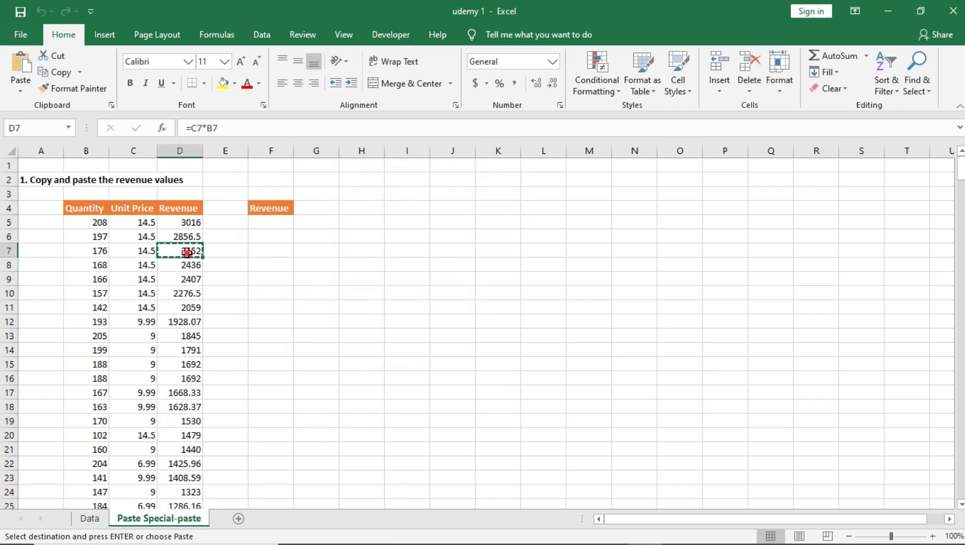
click(229, 259)
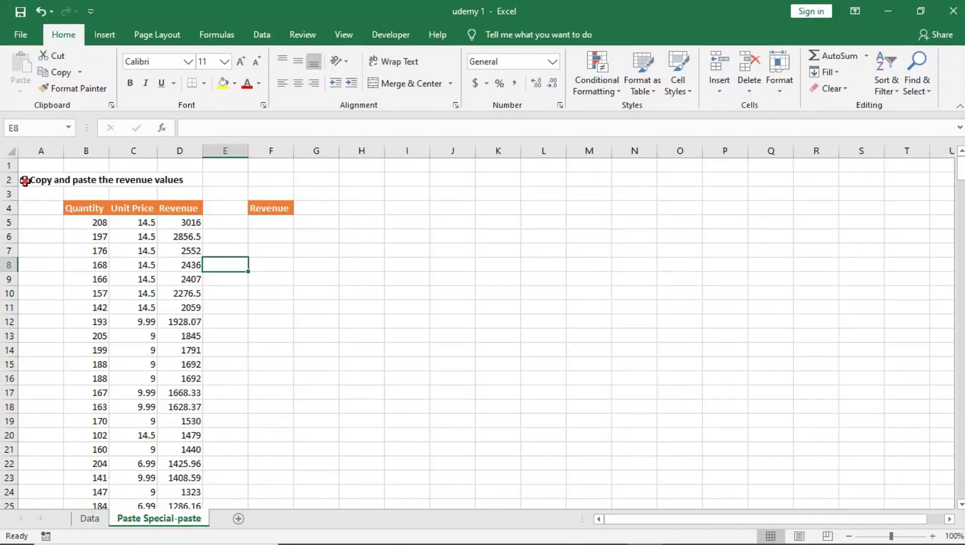
click(49, 181)
mouse_move(50, 180)
mouse_down()
mouse_move(174, 180)
mouse_move(190, 269)
mouse_move(170, 435)
mouse_up()
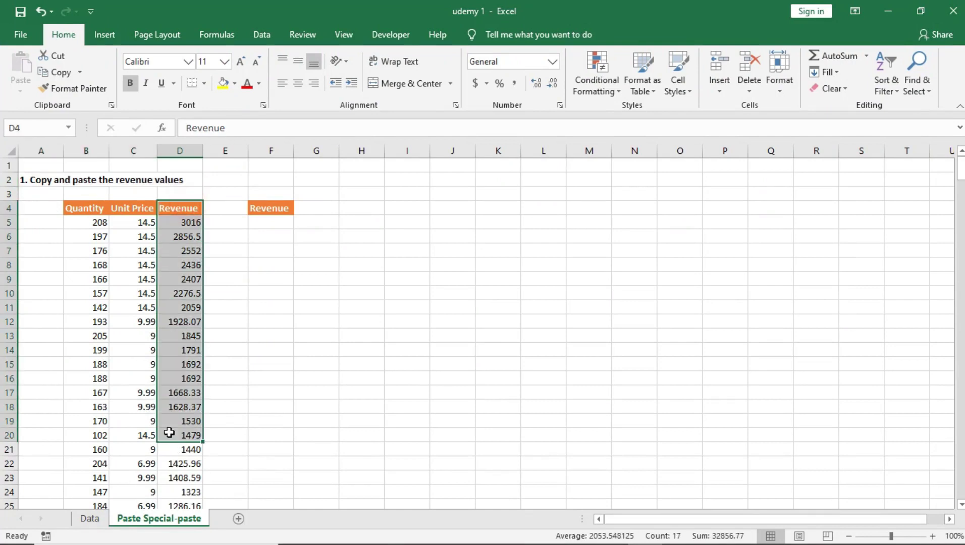
drag(188, 229, 186, 336)
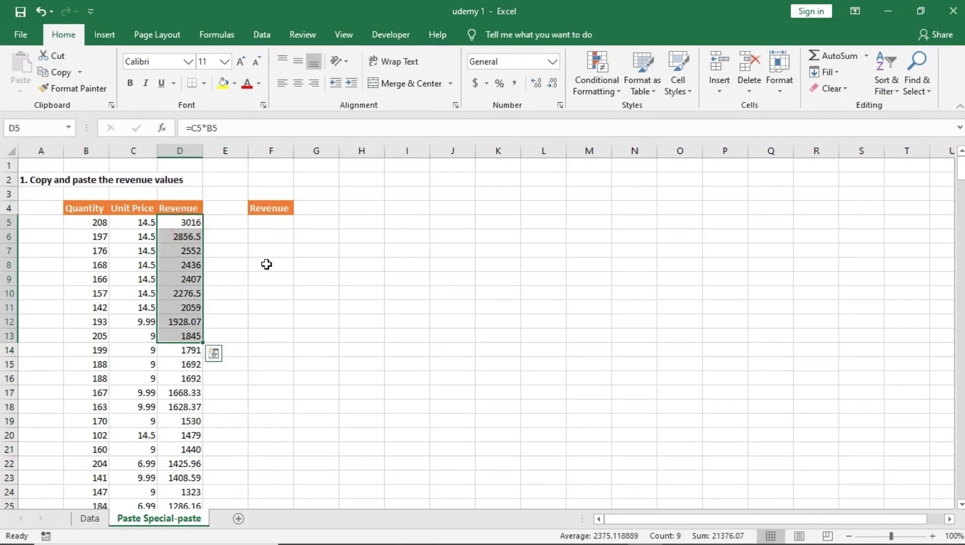
drag(272, 208, 259, 415)
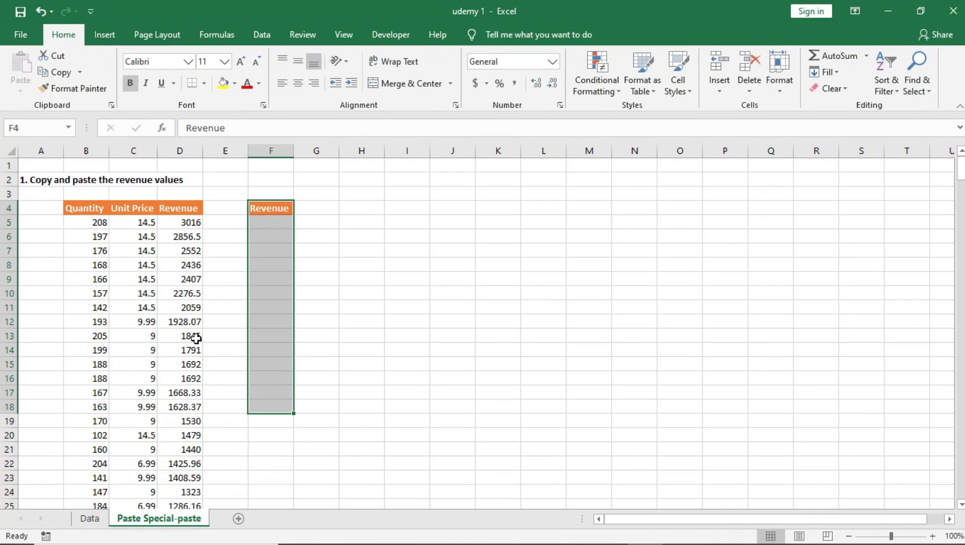
Step: Copy the revenue formulas in D5:D111 and paste them normally into the empty Revenue column starting at F5
click(183, 224)
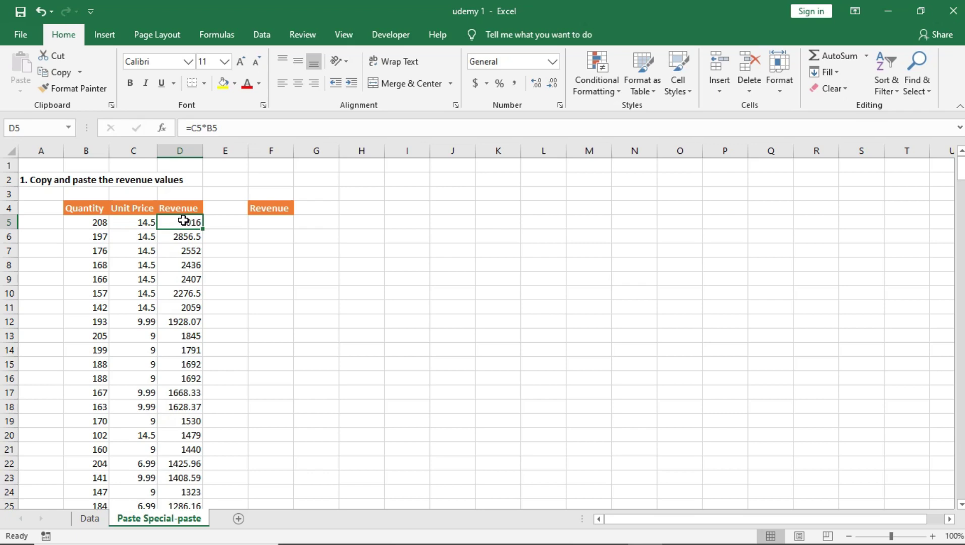
key(ctrl+shift+Down)
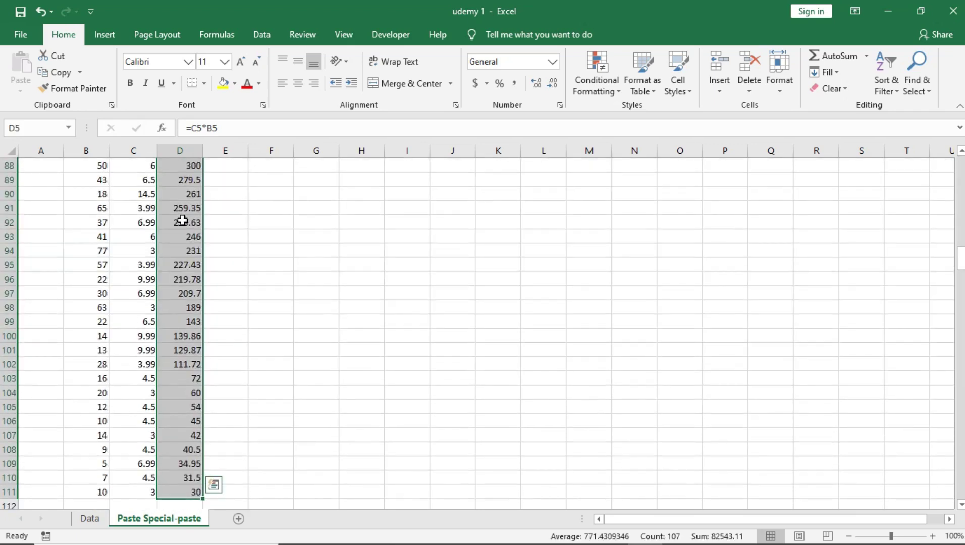
scroll(182, 221, up, 20)
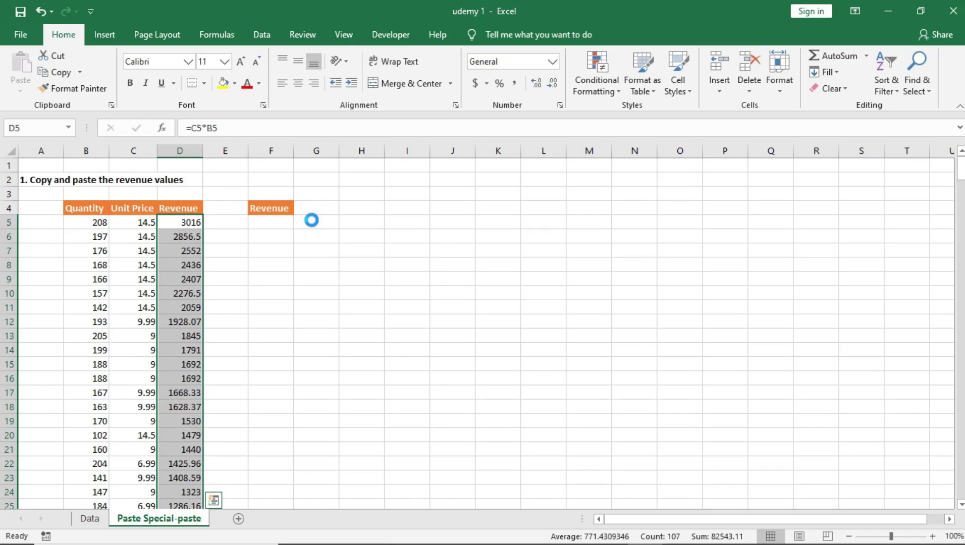
key(ctrl+c)
click(277, 217)
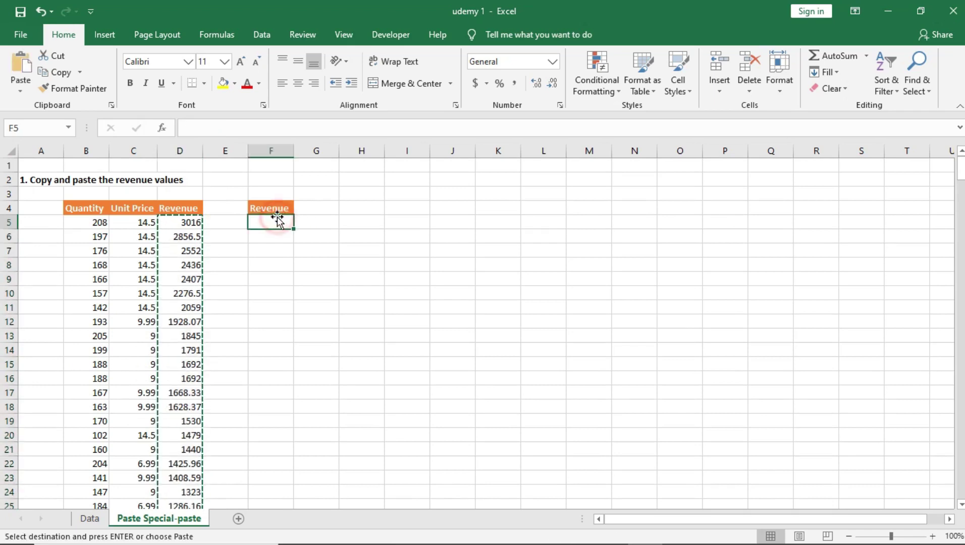
key(ctrl+v)
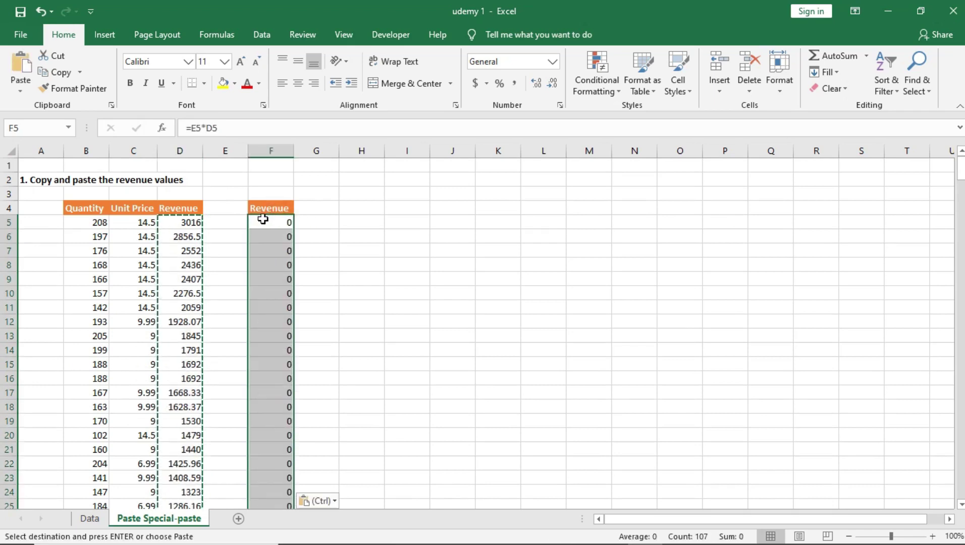
Step: Inspect the pasted formula in F5 and the formulas behind several original revenue cells in column D
click(280, 221)
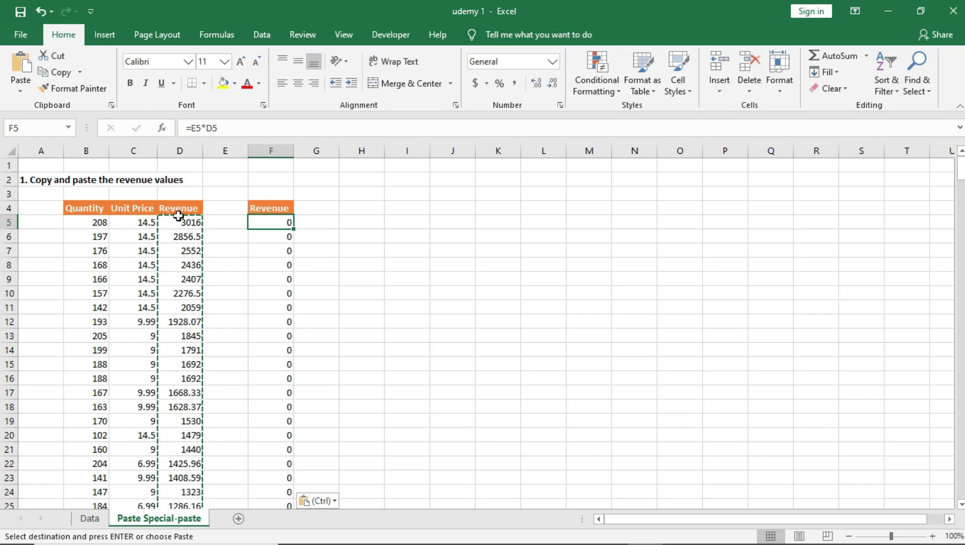
drag(178, 216, 193, 408)
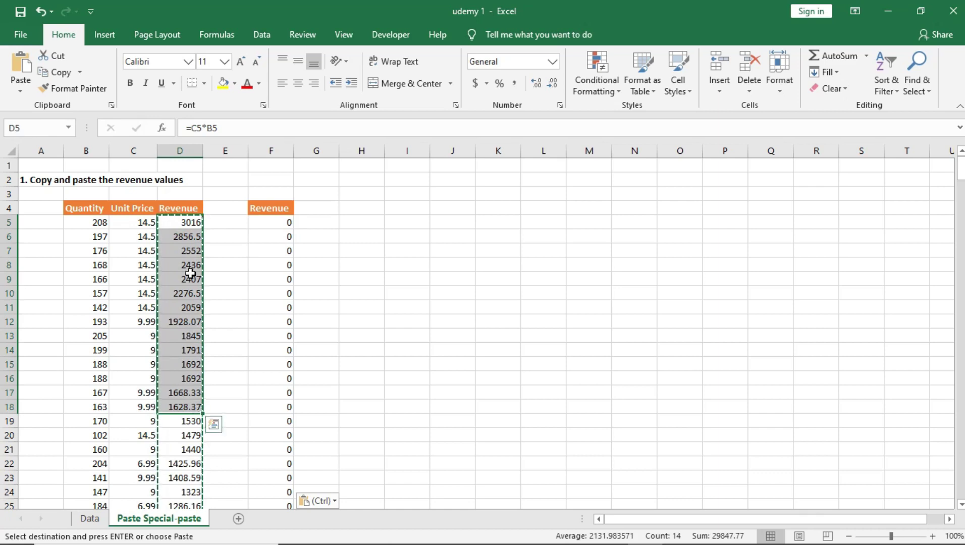
click(192, 223)
click(190, 238)
click(190, 264)
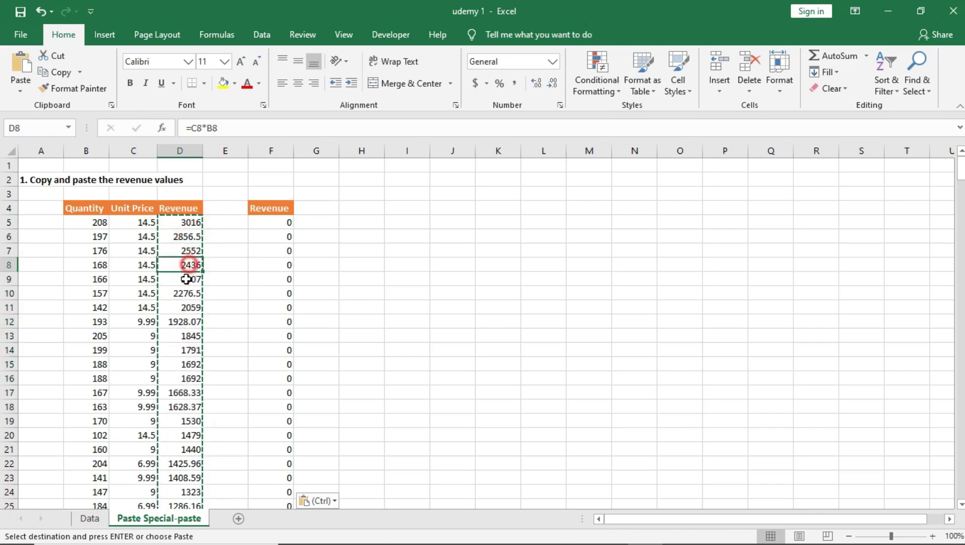
click(180, 310)
click(177, 335)
click(171, 349)
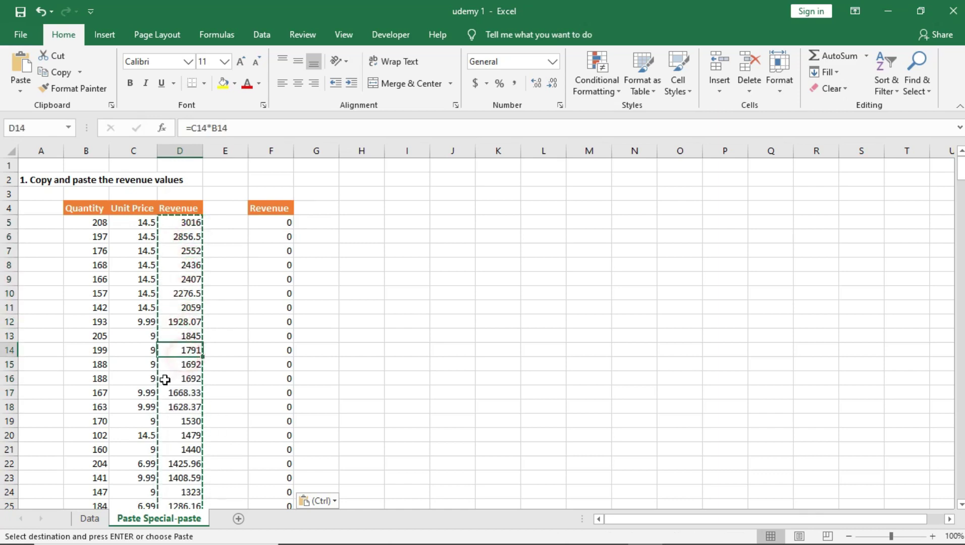
click(177, 392)
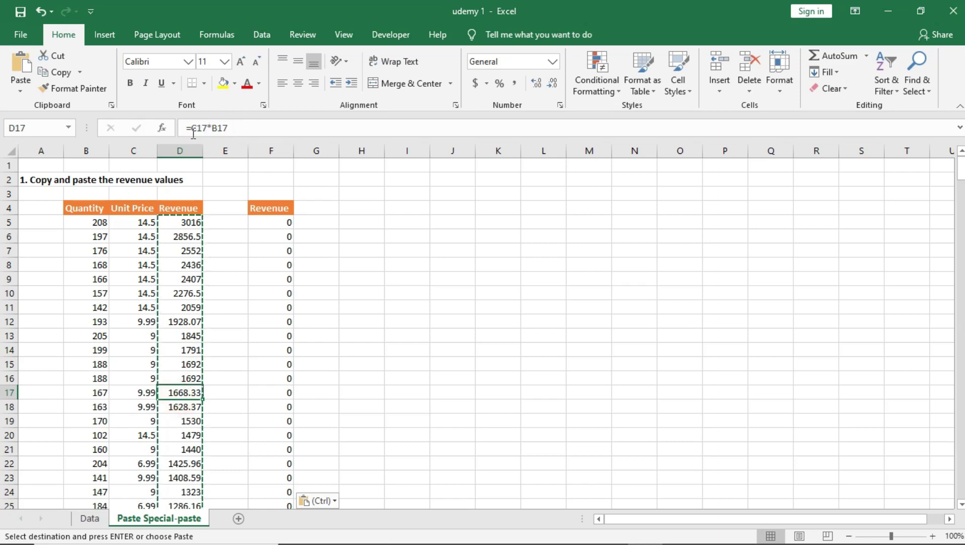
Step: Examine which cells in columns D and E the F5 formula refers to, and compare it with the original formulas in column D
click(286, 222)
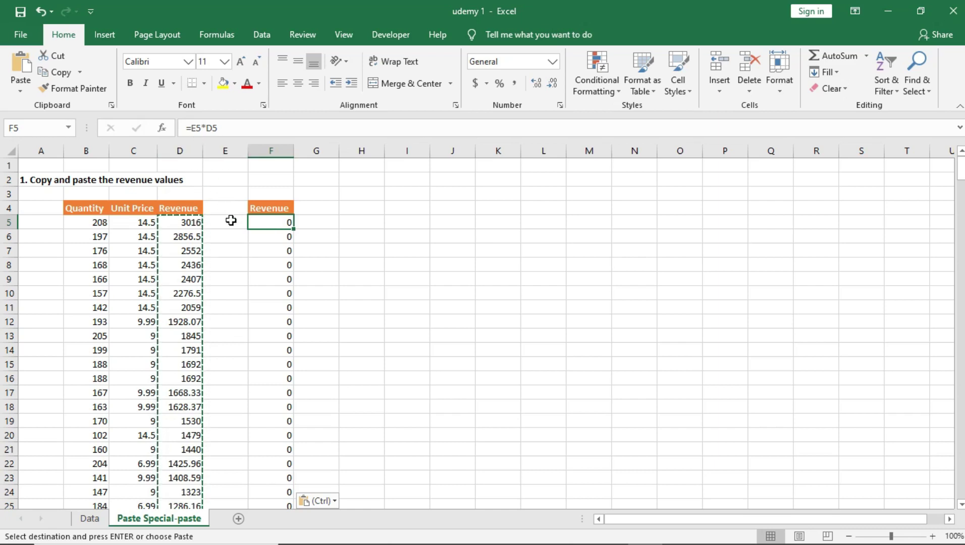
double_click(283, 221)
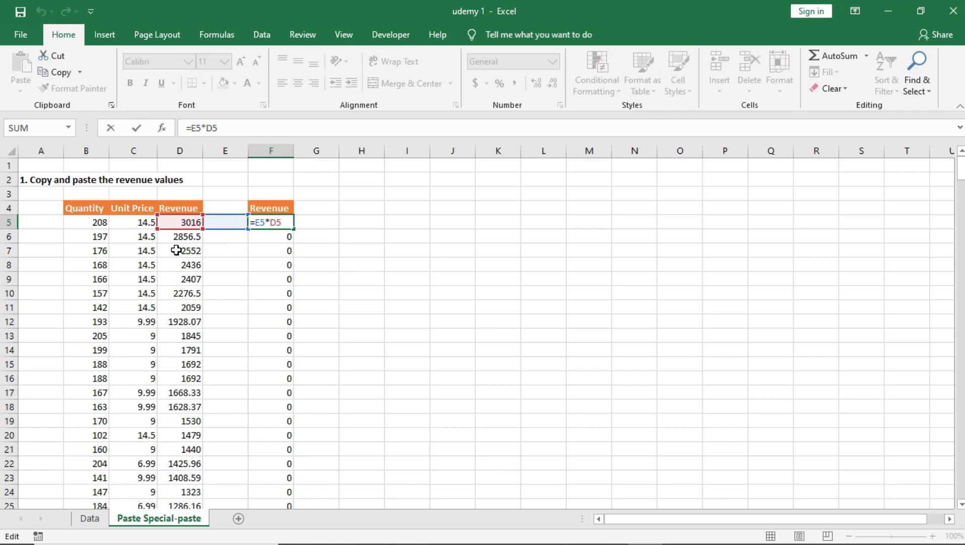
click(228, 152)
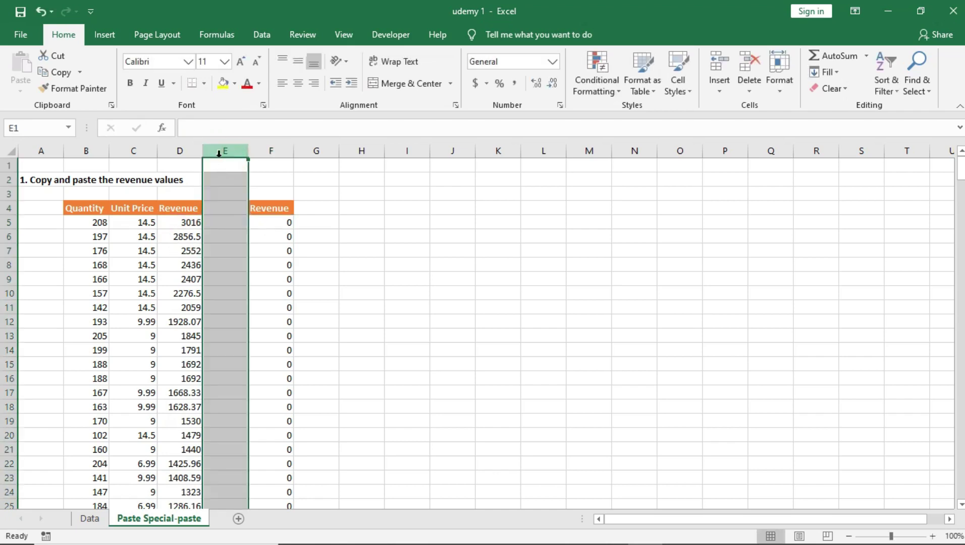
click(184, 151)
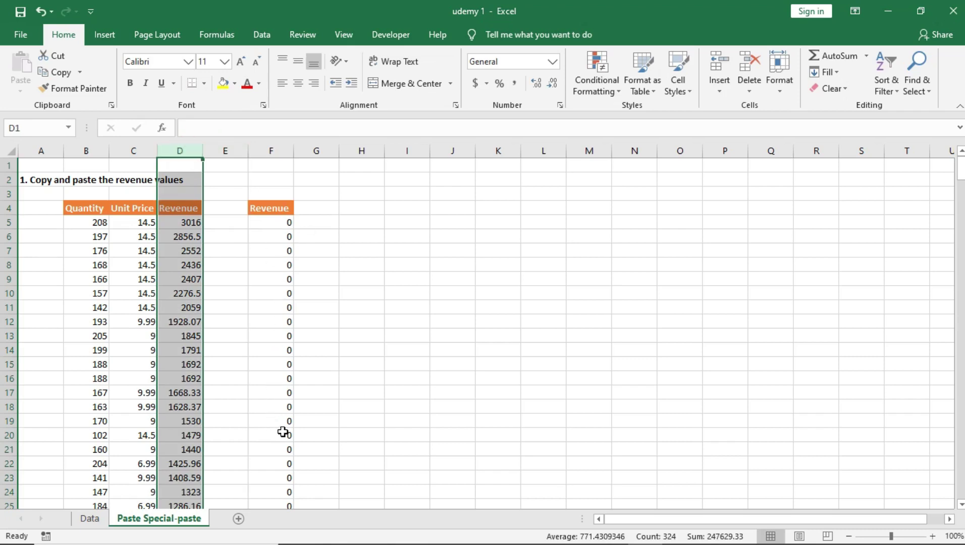
click(273, 221)
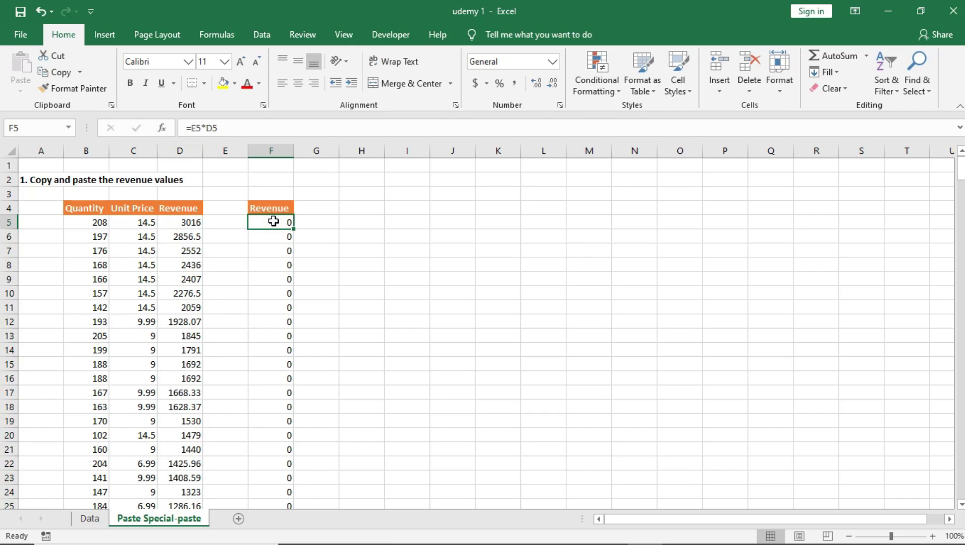
click(189, 223)
click(188, 251)
click(188, 278)
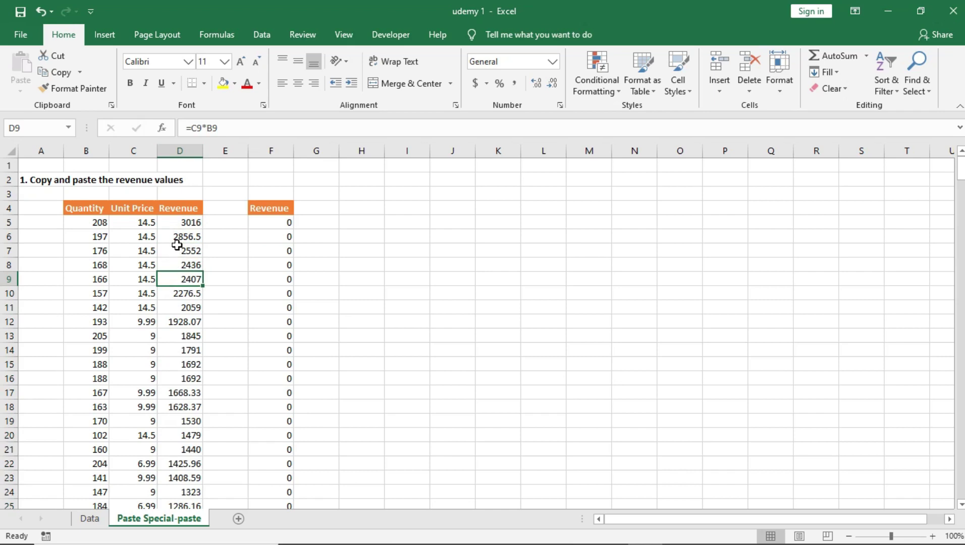
Step: Clear all the pasted revenue formulas from F5:F111
click(282, 220)
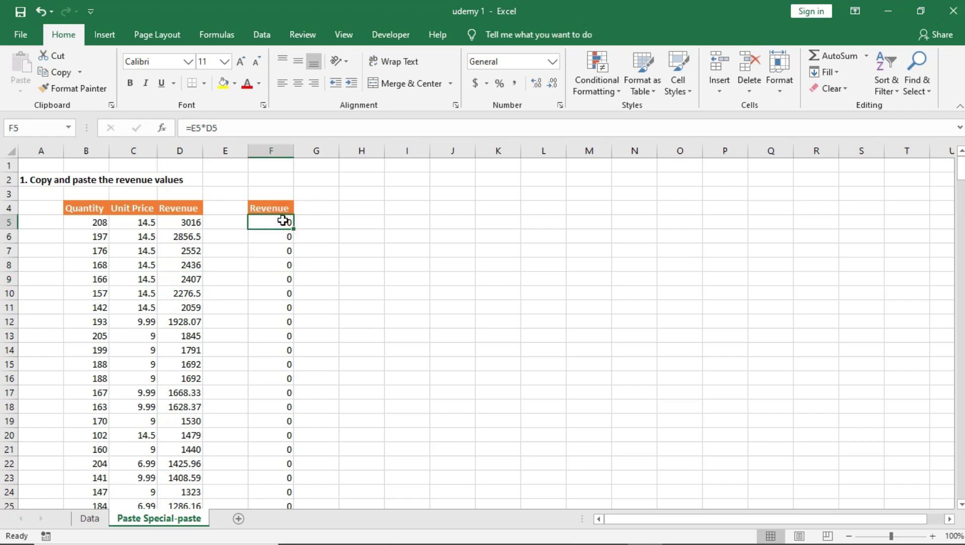
key(ctrl+shift+Down)
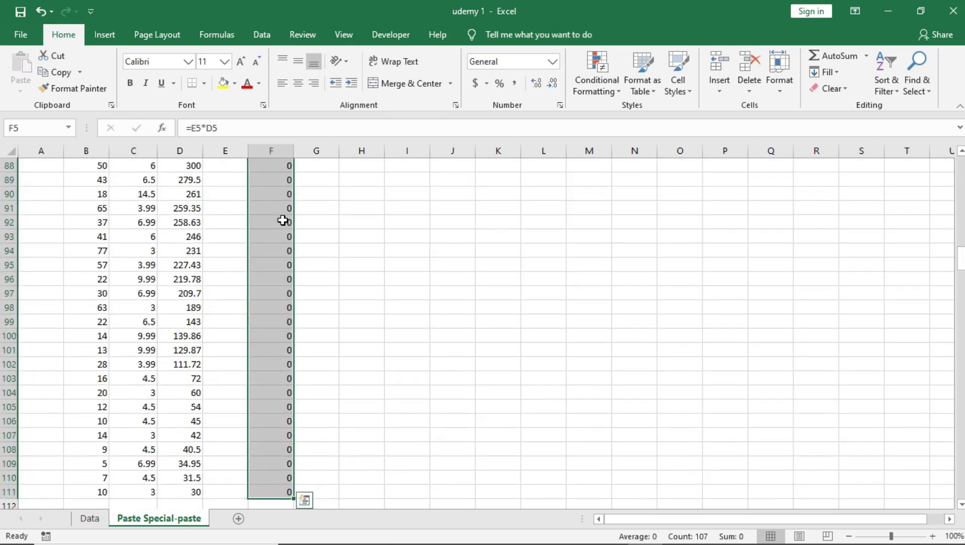
key(Delete)
scroll(282, 221, up, 20)
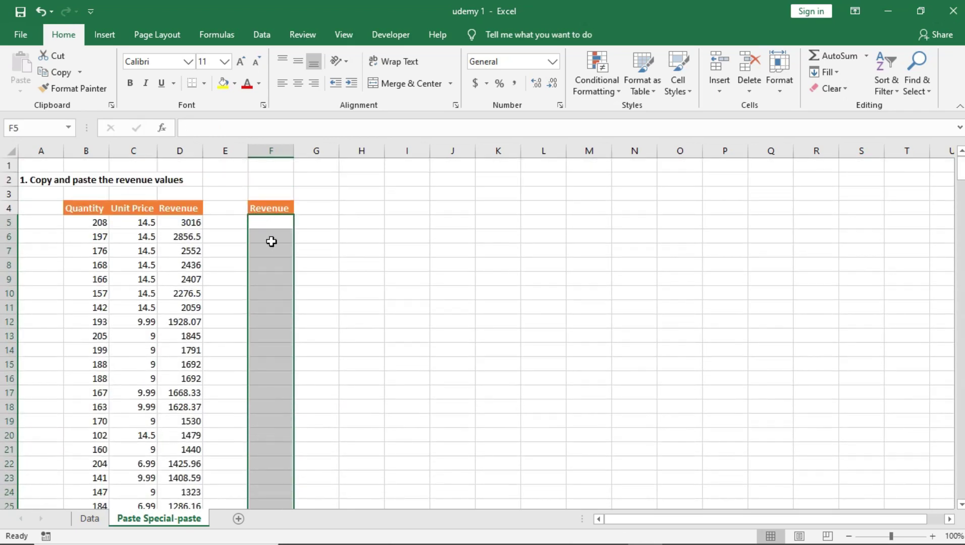
click(286, 231)
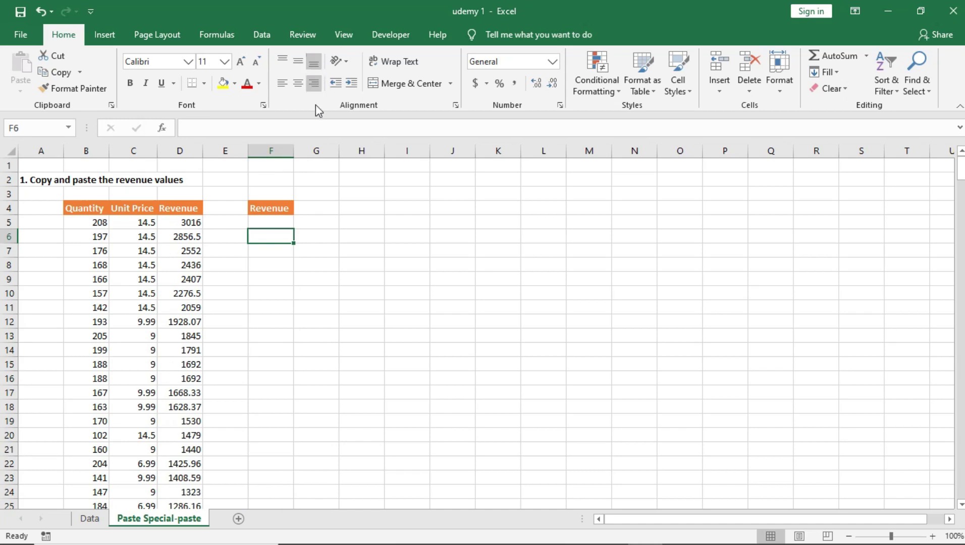
Step: Copy the original revenue cells D5:D111
click(188, 223)
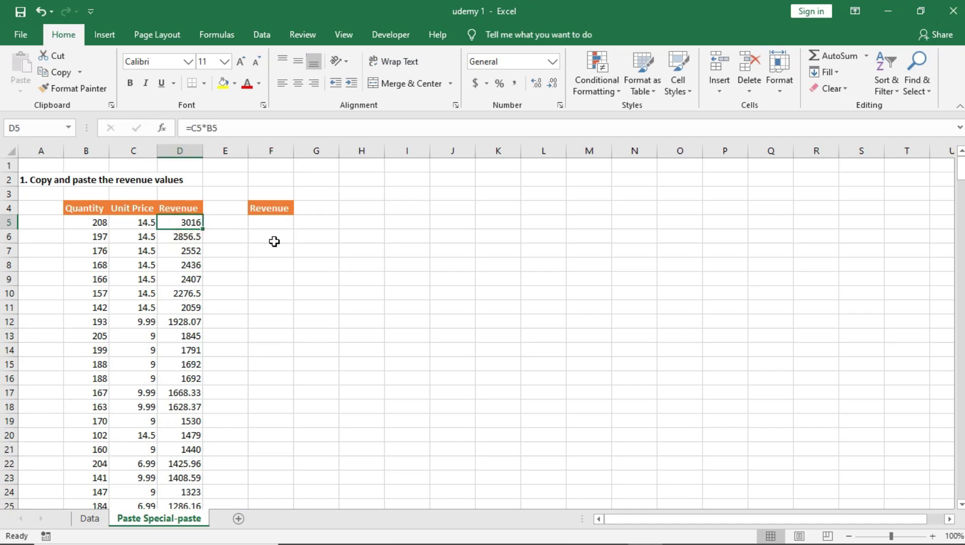
key(ctrl+shift+Down)
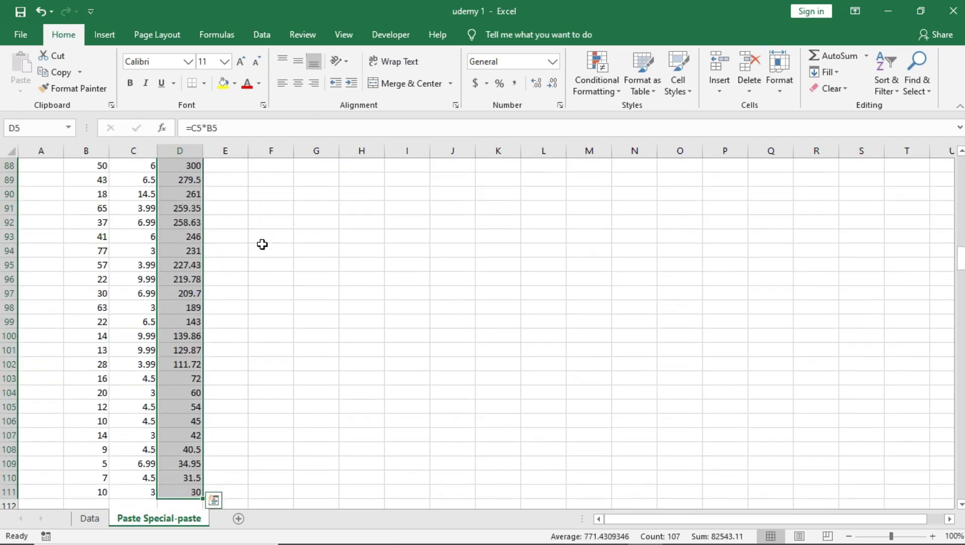
scroll(195, 228, up, 4)
scroll(195, 227, up, 20)
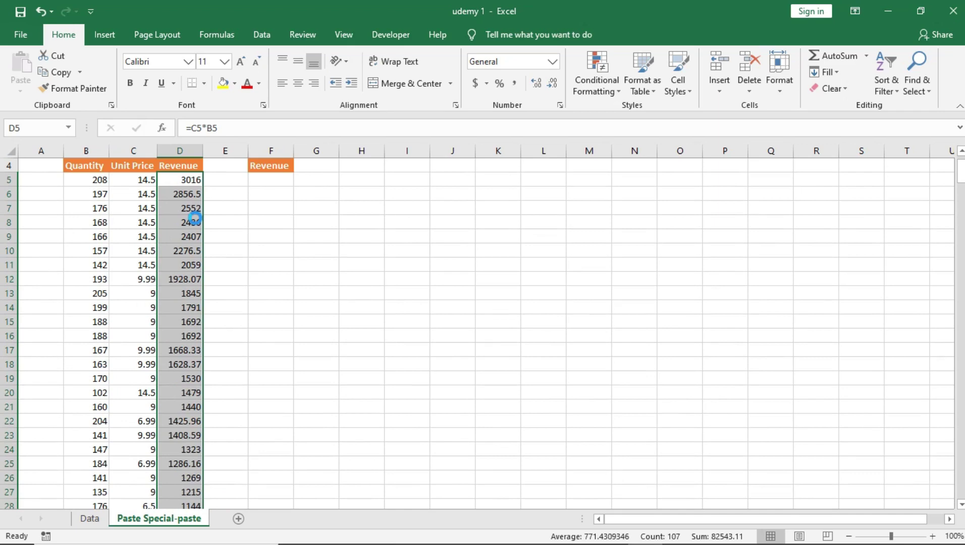
key(ctrl+c)
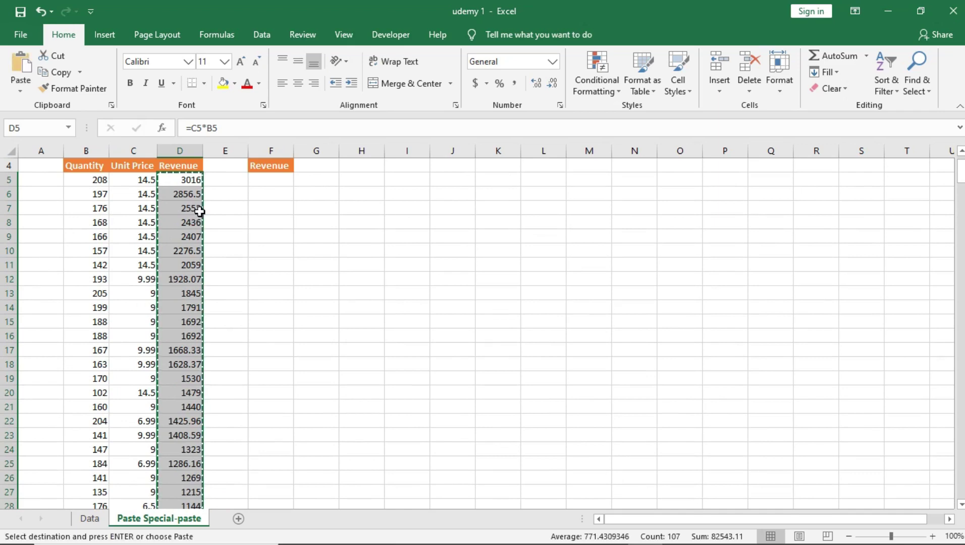
Step: Paste the copied revenue cells into column F starting at F5 as values only, using Paste Special
click(269, 177)
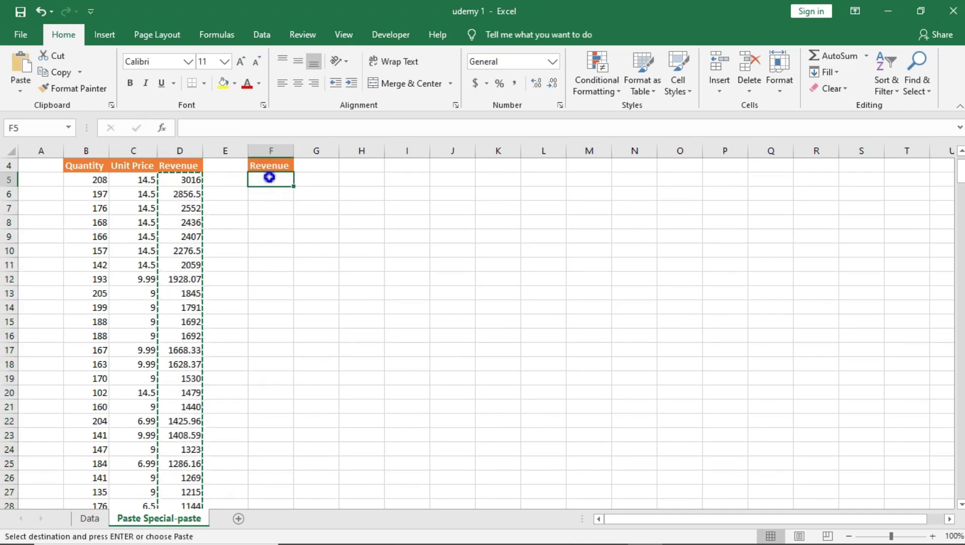
right_click(269, 177)
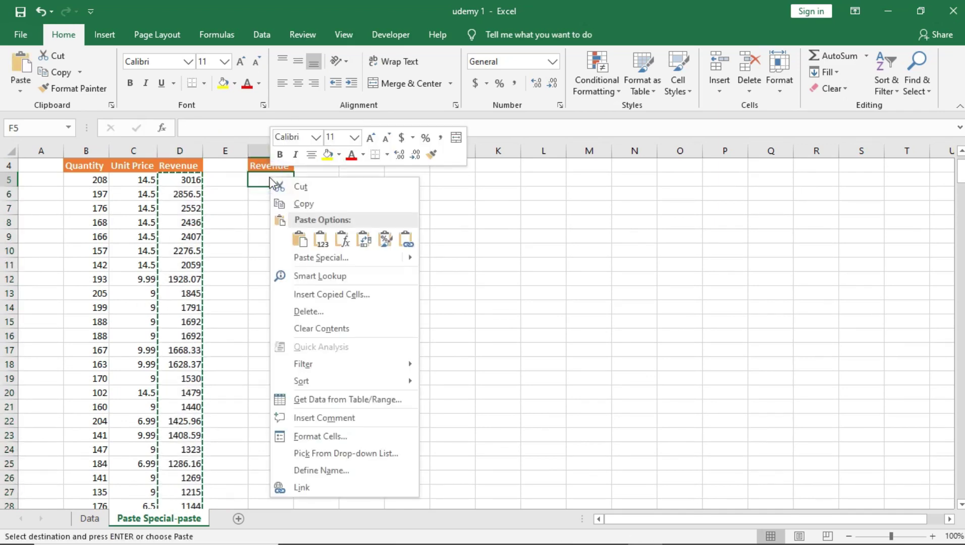
click(307, 257)
drag(258, 149, 451, 150)
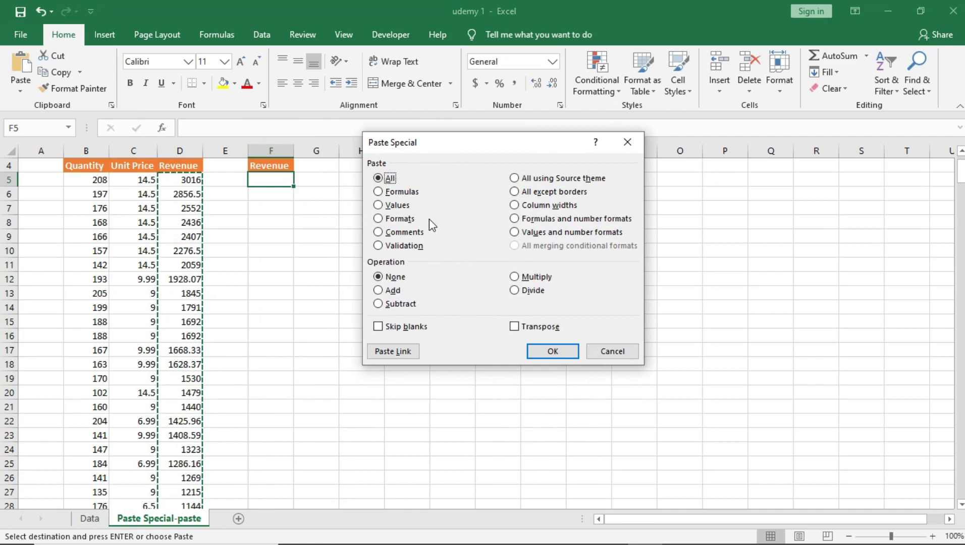
click(384, 207)
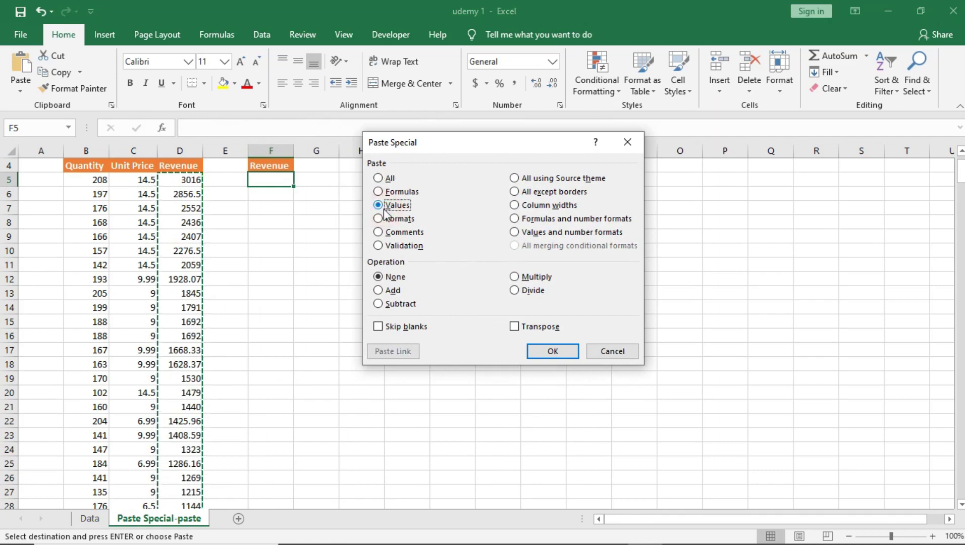
click(543, 352)
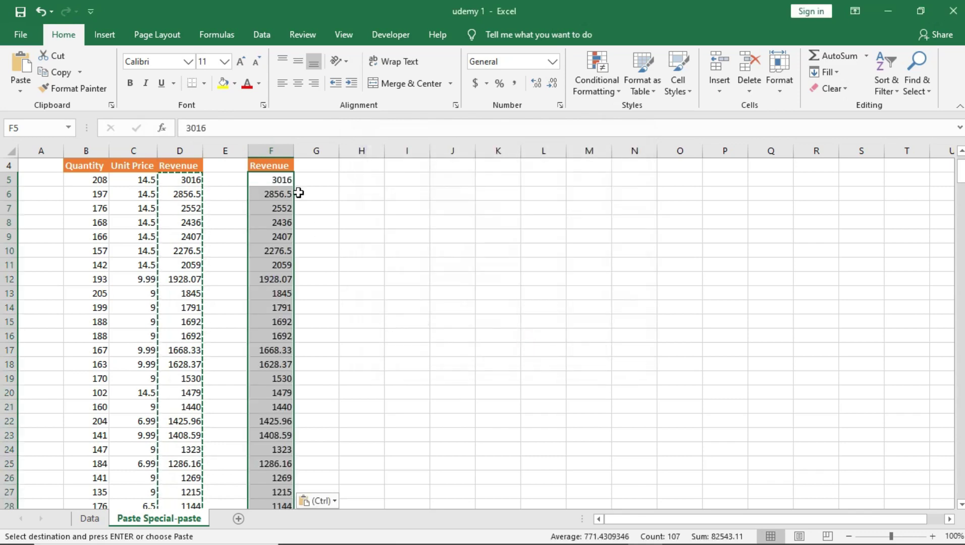
Step: Inspect the contents of several pasted revenue cells between F5 and F17 for plain values or formulas
click(280, 178)
click(282, 222)
click(286, 260)
click(282, 293)
click(283, 307)
click(284, 349)
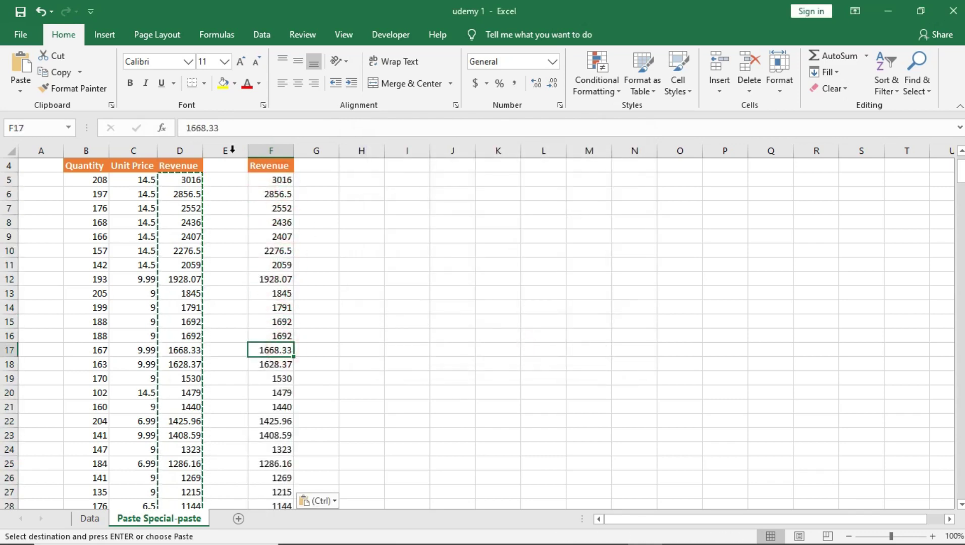
drag(218, 128, 183, 127)
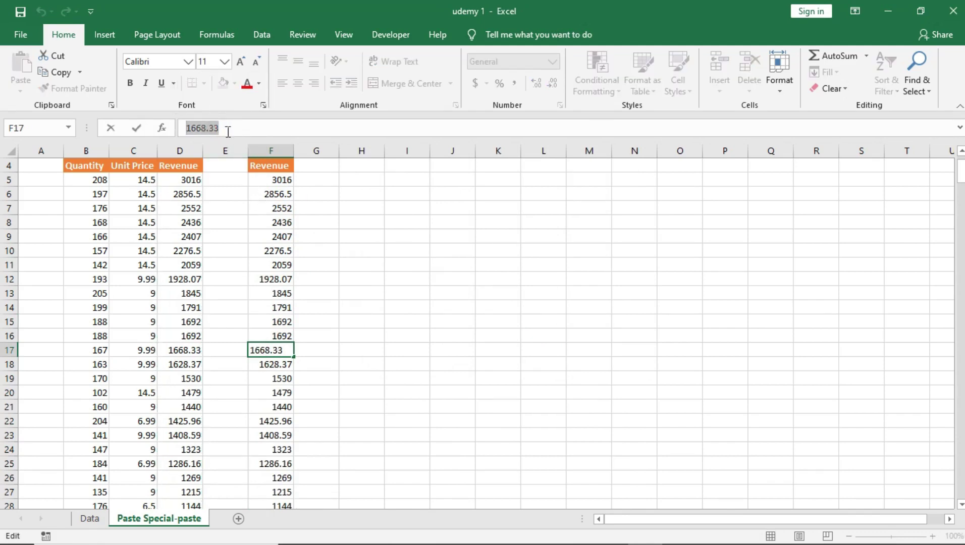
click(271, 265)
click(274, 223)
click(273, 194)
click(271, 178)
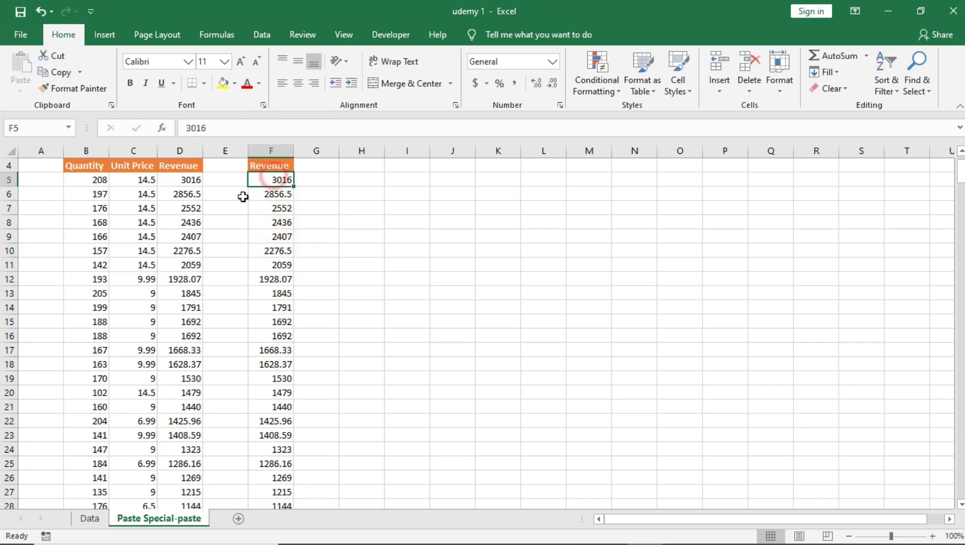
Step: Compare the pasted content of F5 with the formulas behind the original revenue cells in column D
click(187, 178)
click(269, 180)
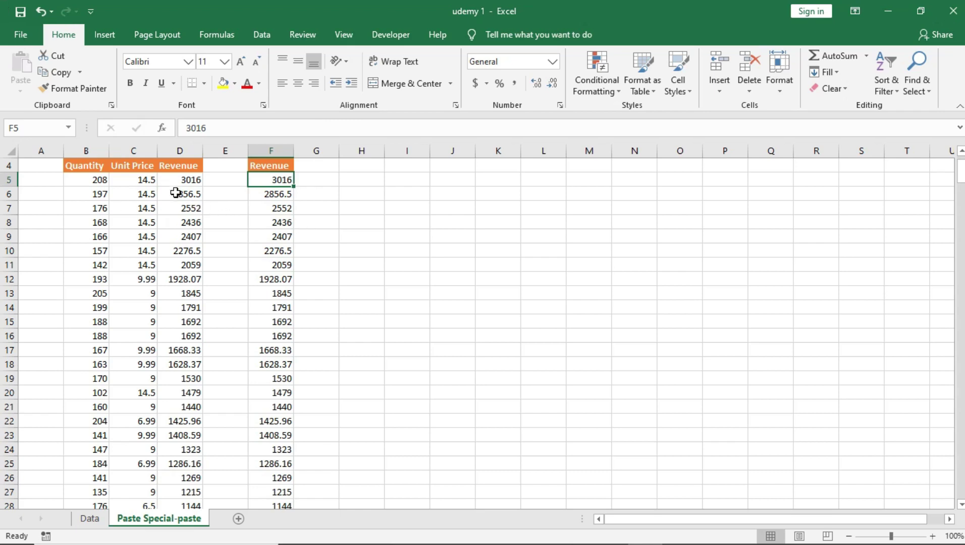
click(187, 179)
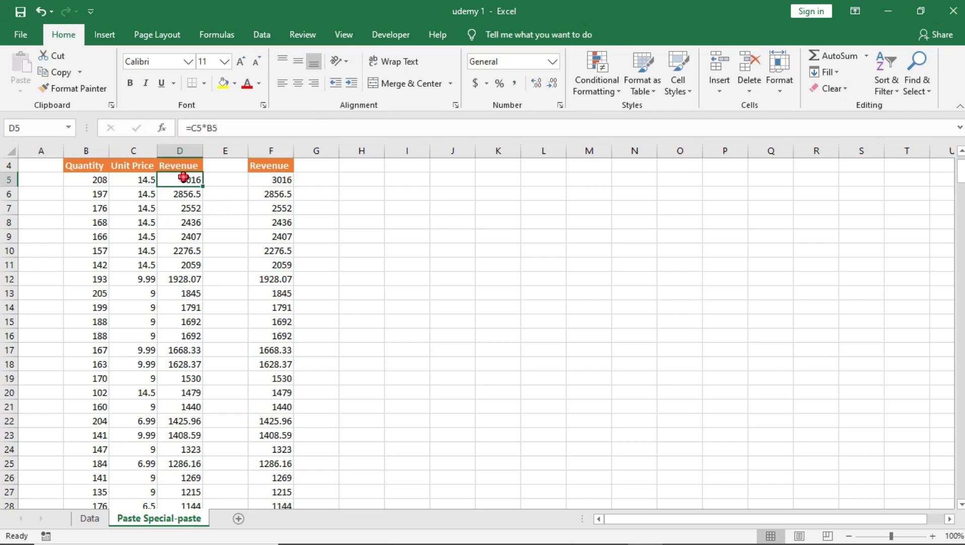
click(183, 208)
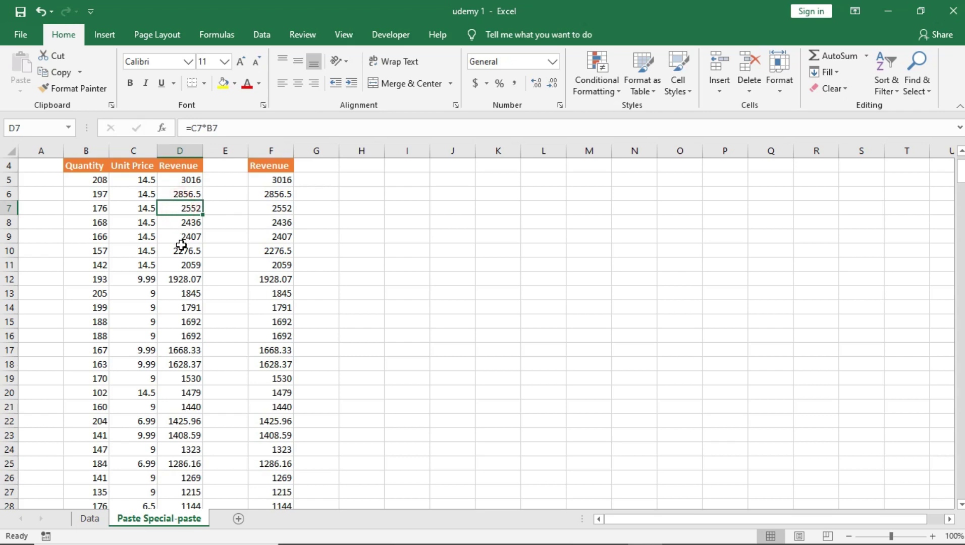
drag(190, 181, 198, 456)
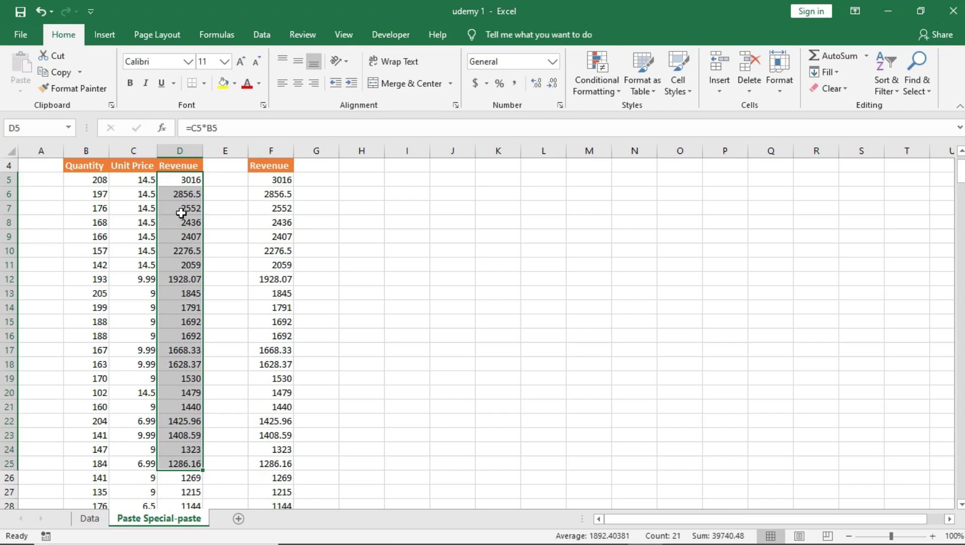
click(238, 520)
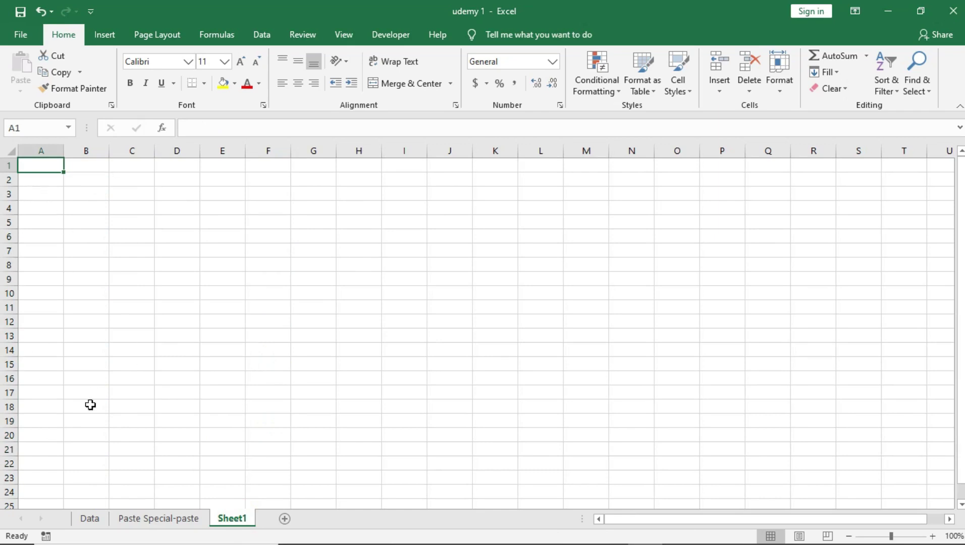
right_click(222, 520)
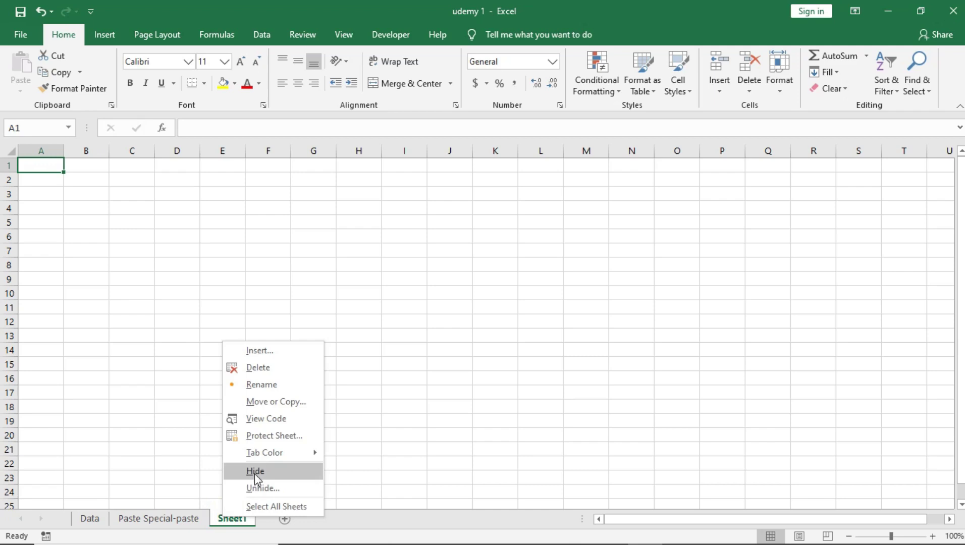
click(258, 368)
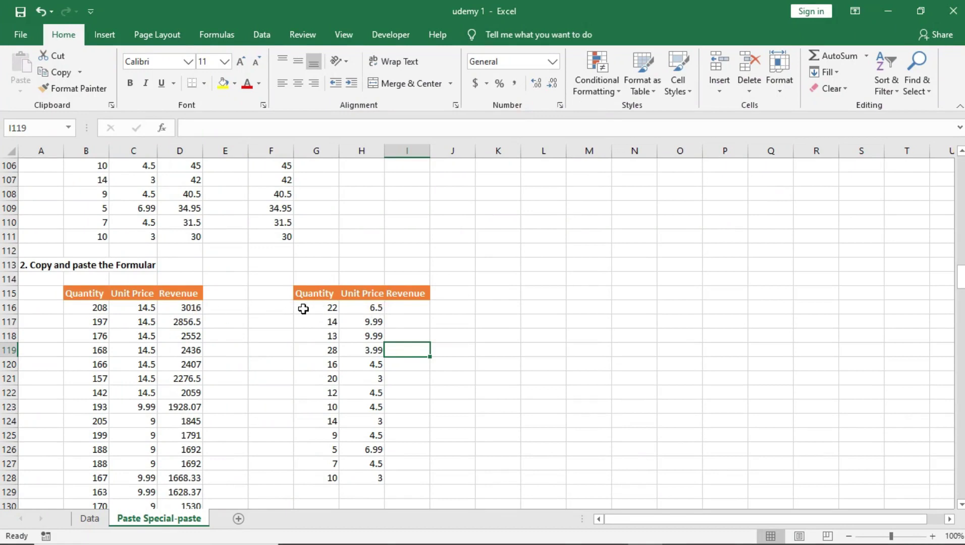
Step: Examine the quantities and unit prices in the "Copy and paste the Formular" section and the revenue formulas in D116 and D117
drag(79, 293, 104, 196)
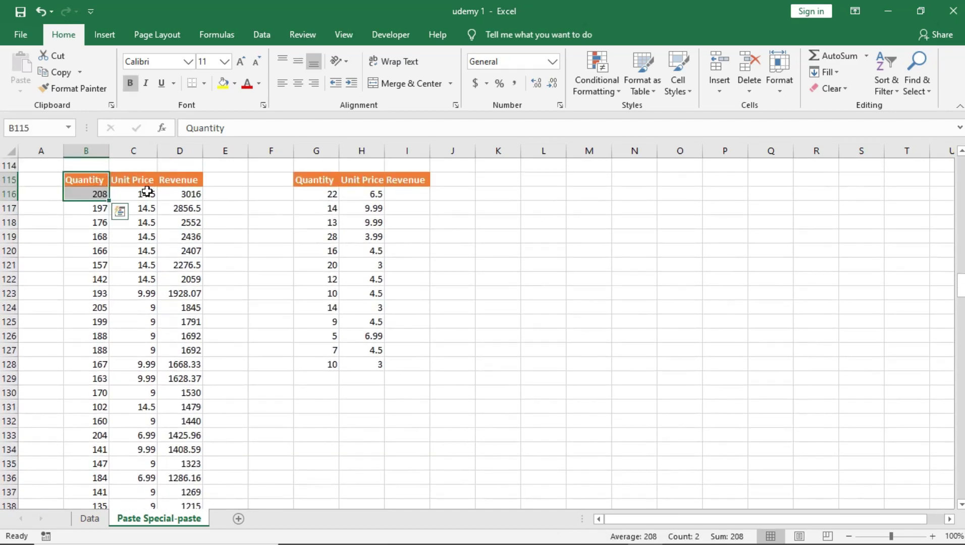
click(139, 193)
click(139, 208)
click(140, 306)
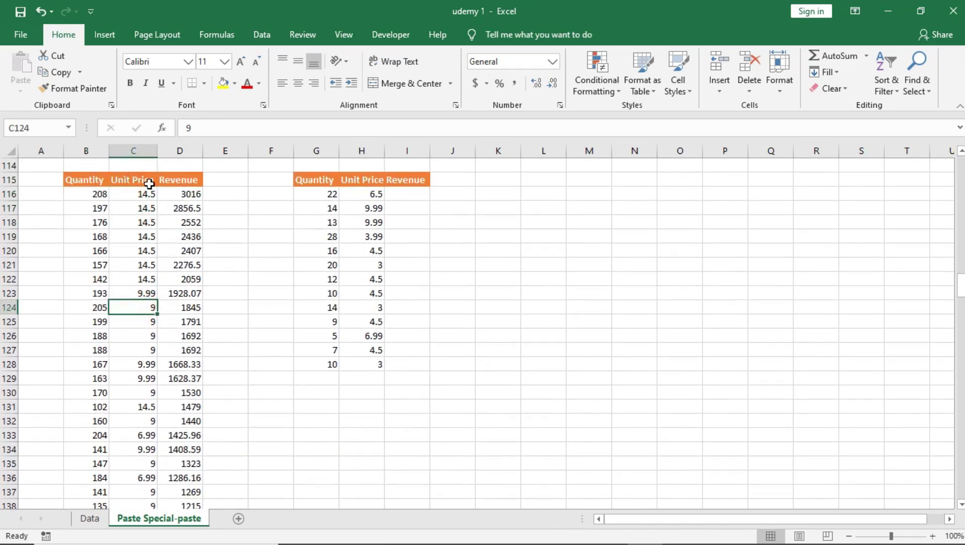
click(191, 197)
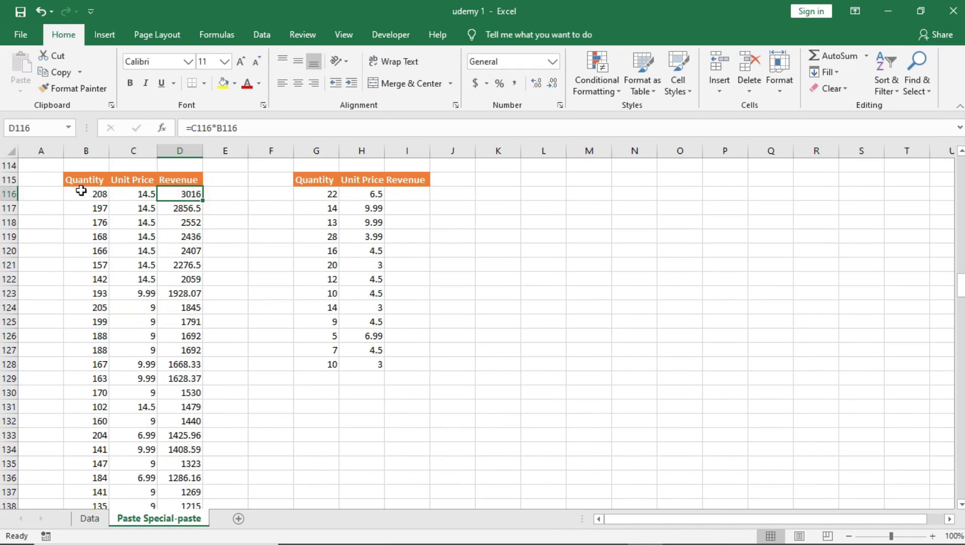
double_click(171, 190)
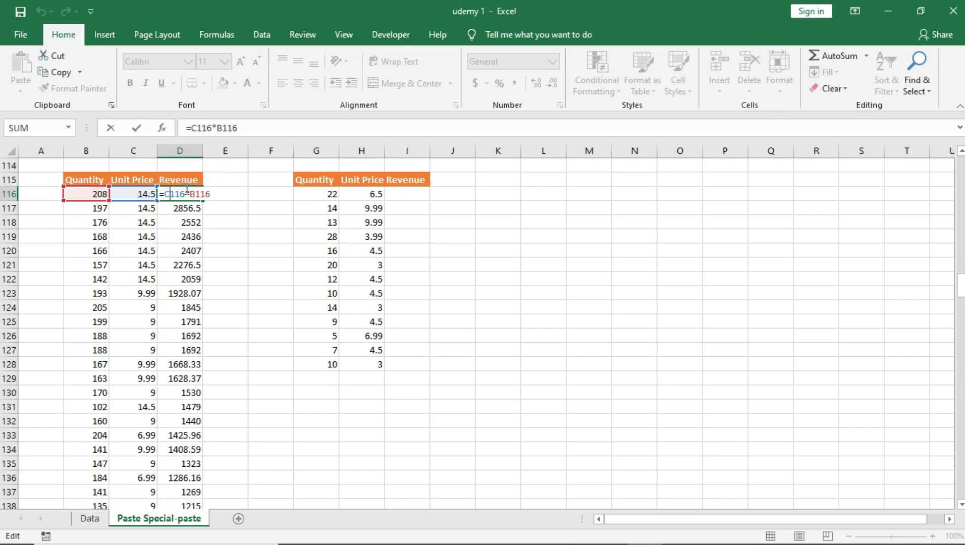
key(Return)
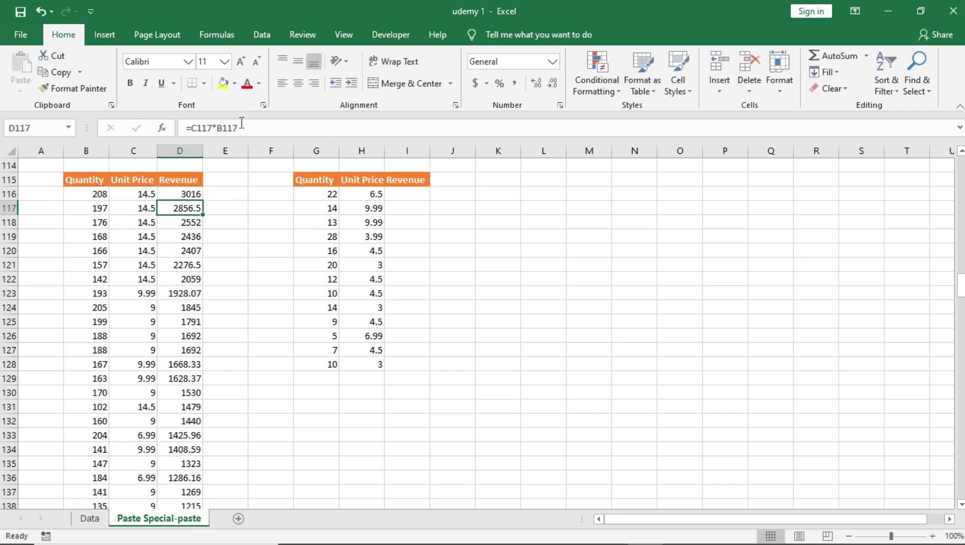
Step: Compare the original revenue column D116:D122 with the second table's quantity, unit price and empty Revenue cells in G116:I117
click(410, 192)
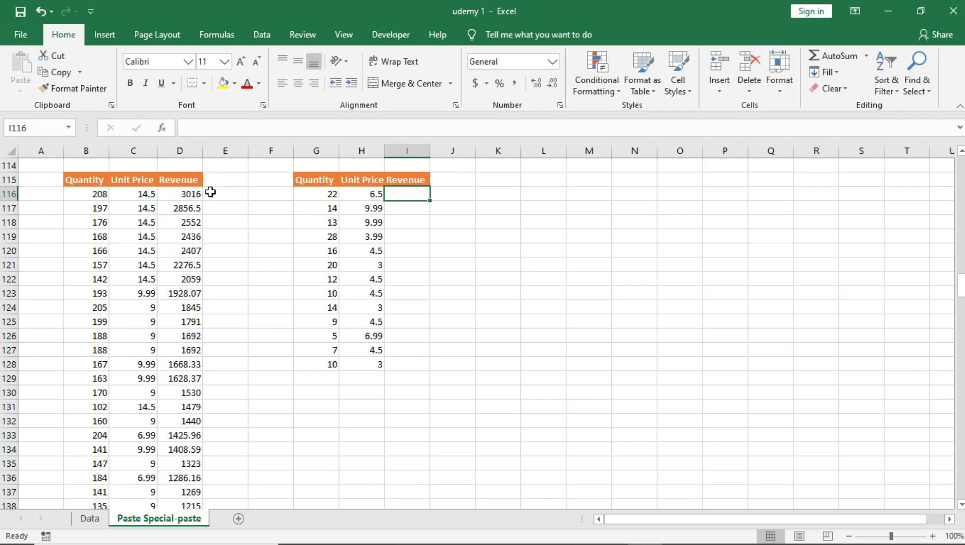
click(189, 198)
click(408, 194)
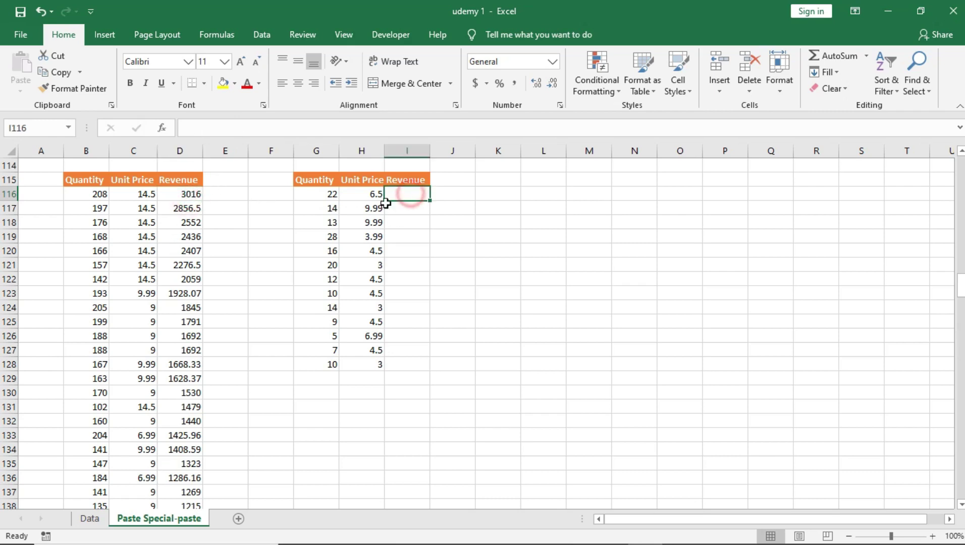
drag(195, 194, 195, 279)
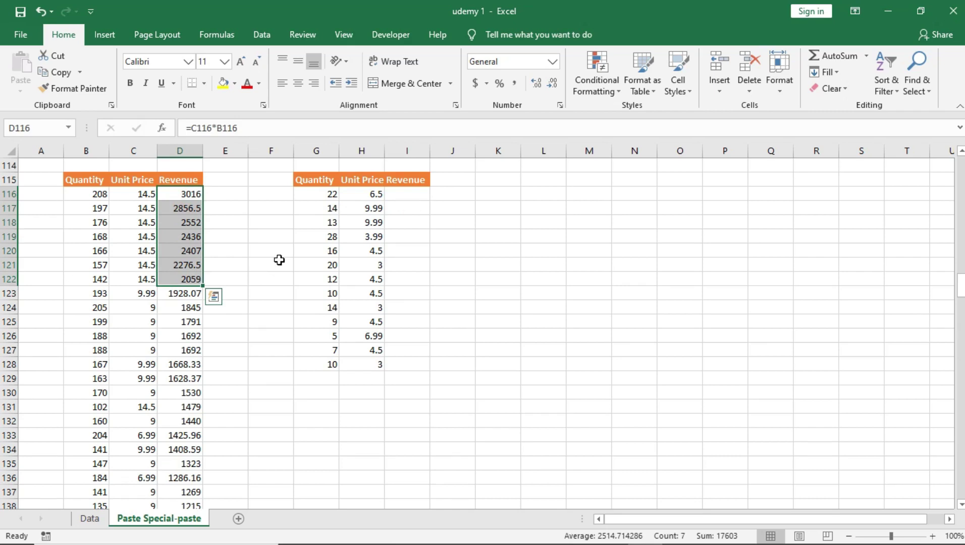
click(404, 190)
click(361, 193)
click(330, 193)
click(401, 198)
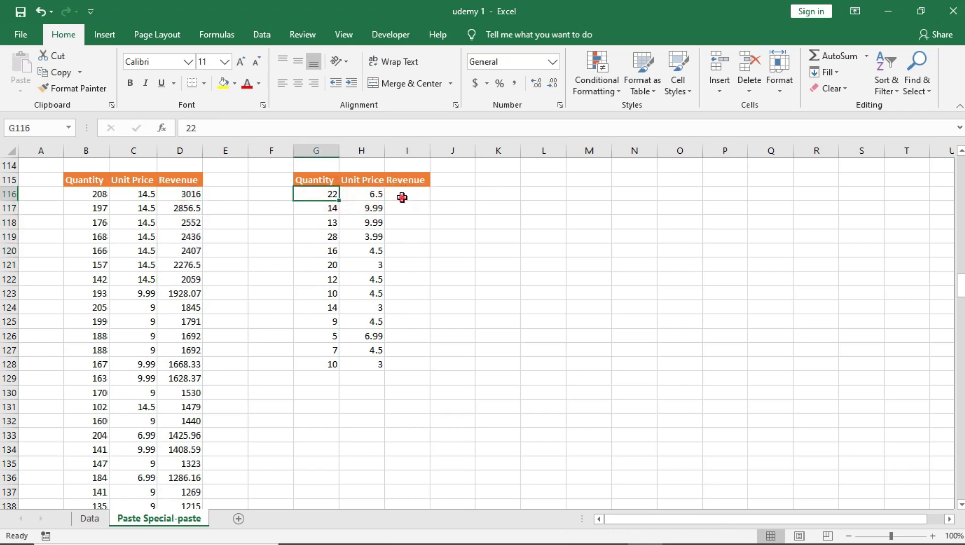
click(373, 207)
click(128, 200)
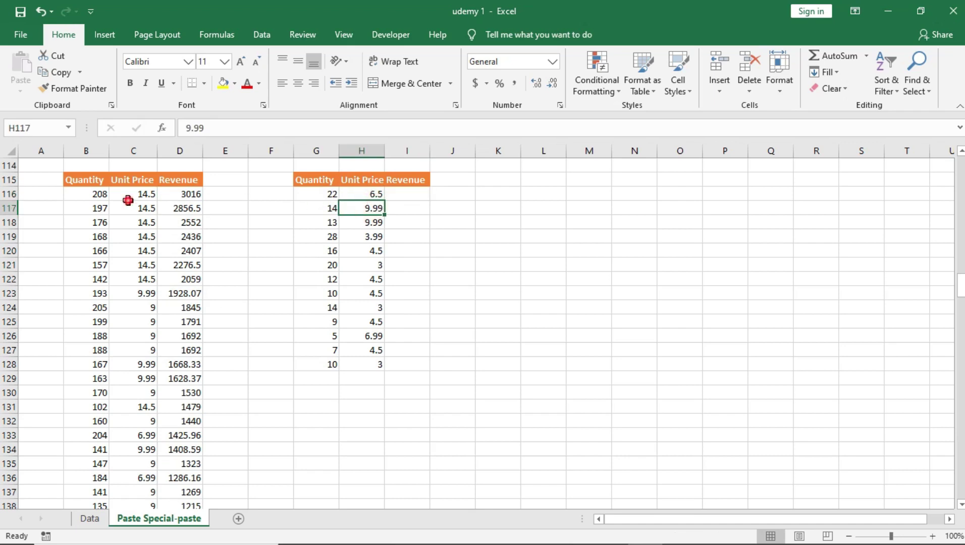
click(428, 203)
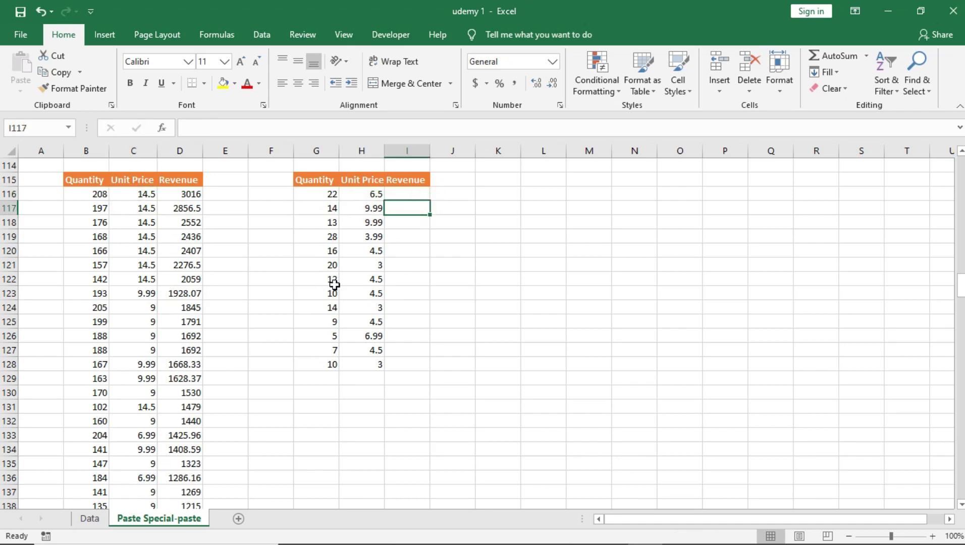
click(411, 191)
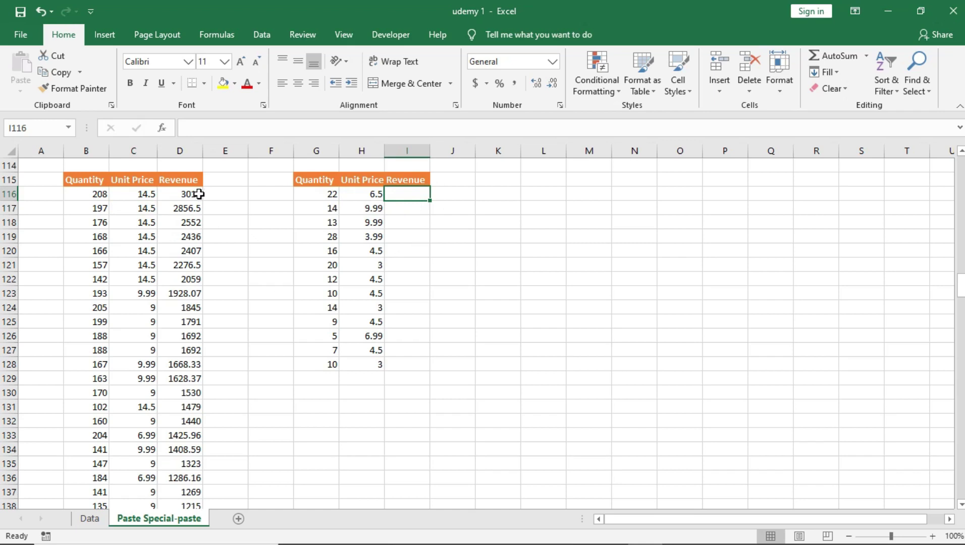
Step: Copy the revenue formula in D116 and paste it into I116 with the Formulas option of Paste Special
click(182, 193)
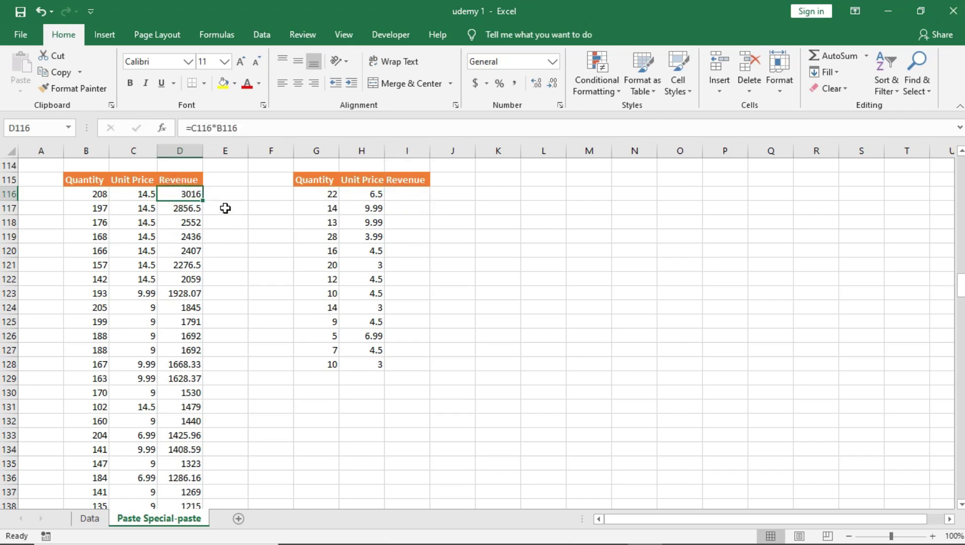
key(ctrl+c)
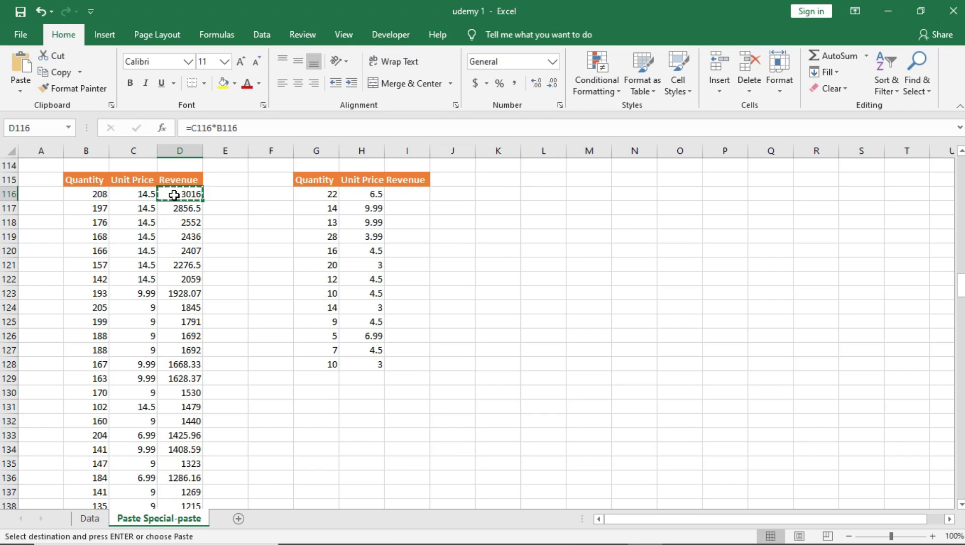
click(406, 194)
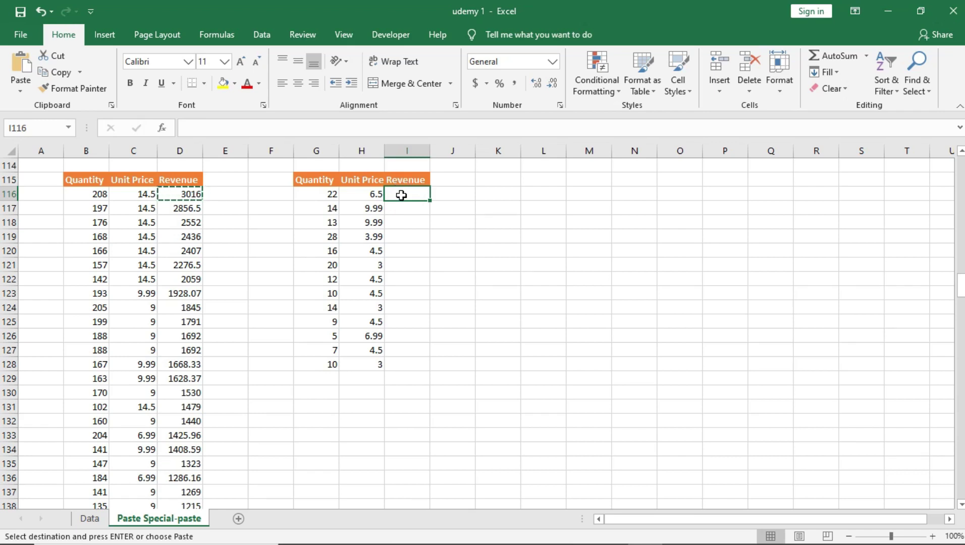
right_click(402, 195)
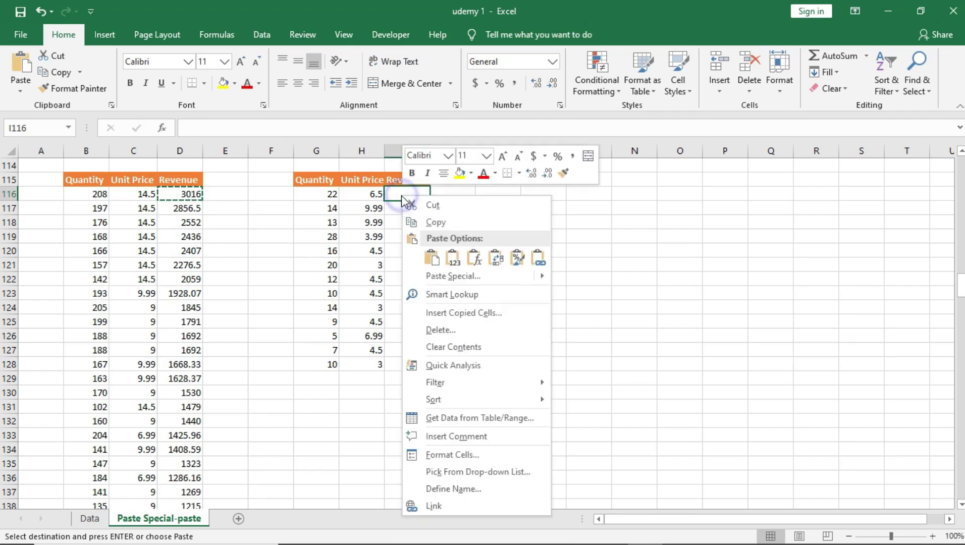
click(464, 283)
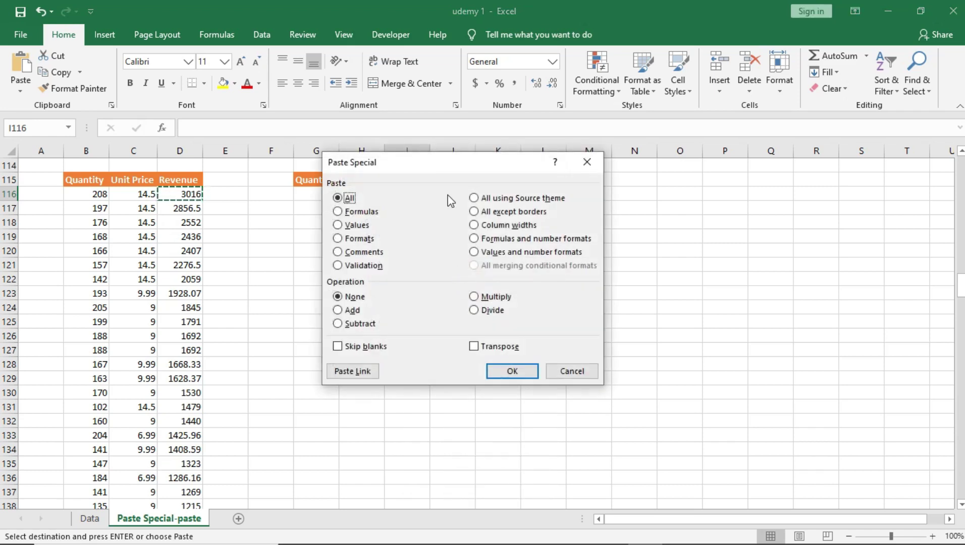
drag(439, 163, 591, 149)
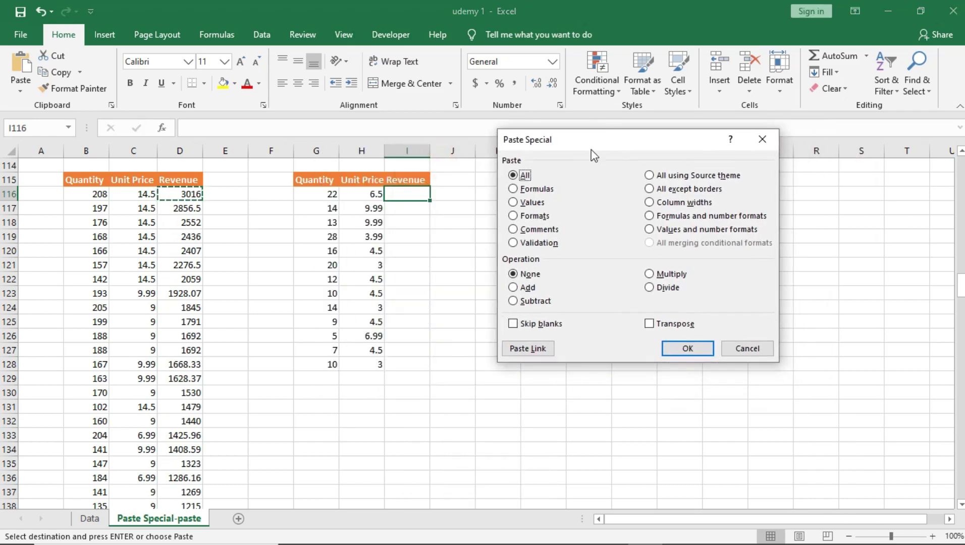
click(519, 189)
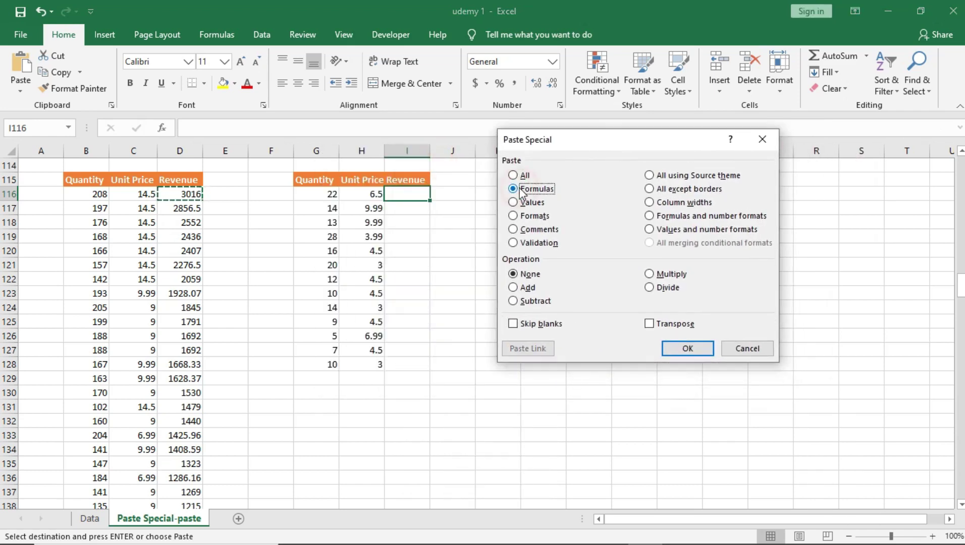
click(683, 348)
Step: Check the formula pasted in I116 and fill it down the second table's Revenue column to I128
click(413, 207)
double_click(415, 194)
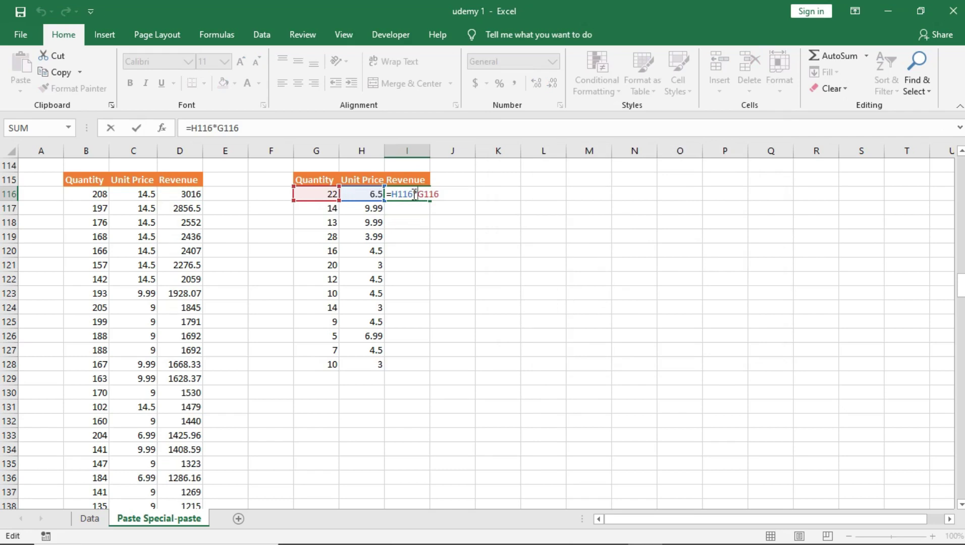
key(Return)
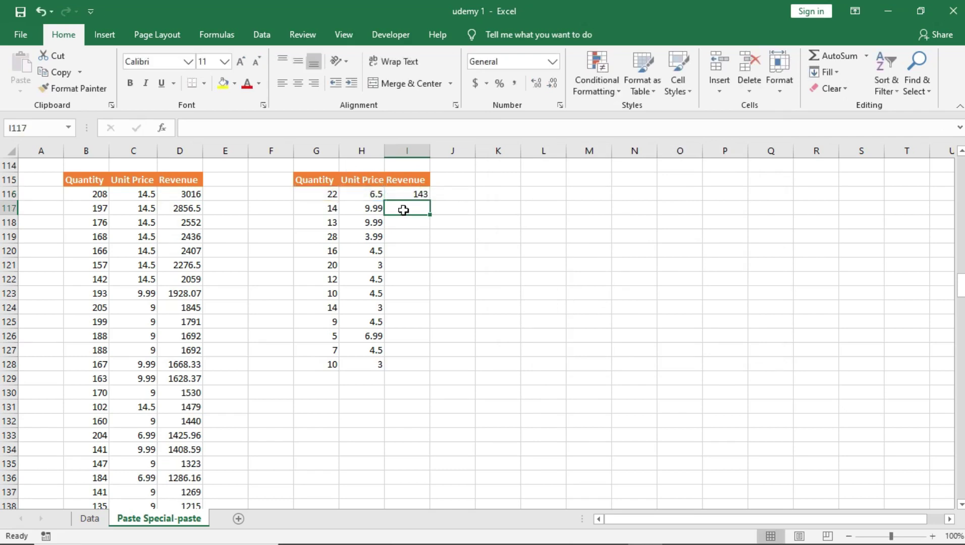
click(421, 193)
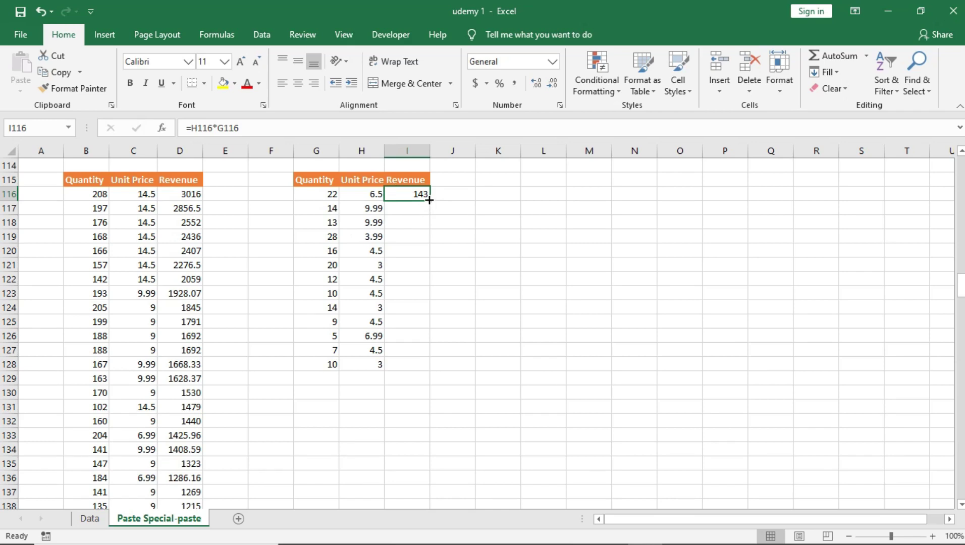
drag(429, 200, 430, 366)
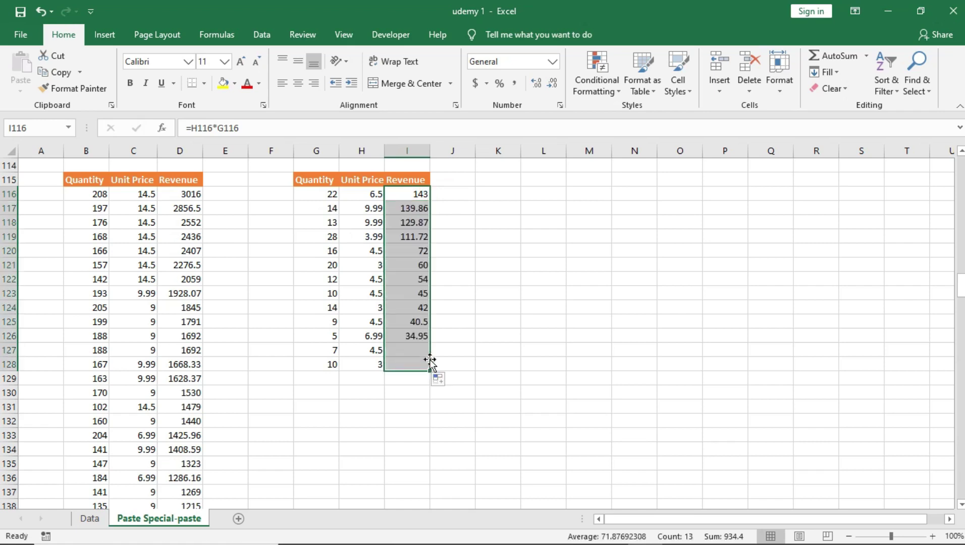
Step: Check the filled formulas in several Revenue cells between I117 and I128
click(417, 204)
click(417, 236)
click(417, 265)
click(417, 308)
click(417, 361)
click(425, 304)
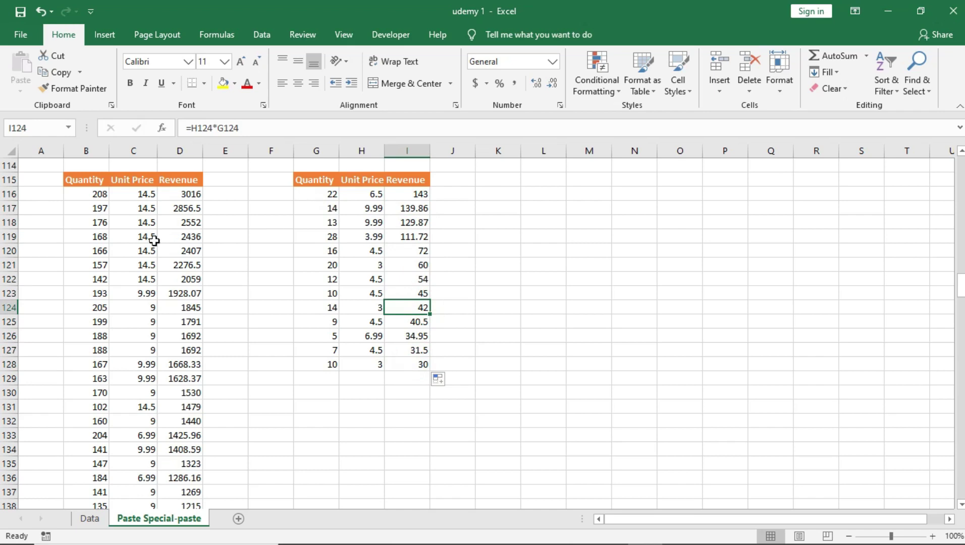
Step: Locate the "3. Copy and paste the Format" section and look over its table and the separate Revenue column
scroll(179, 217, up, 2)
scroll(179, 216, down, 20)
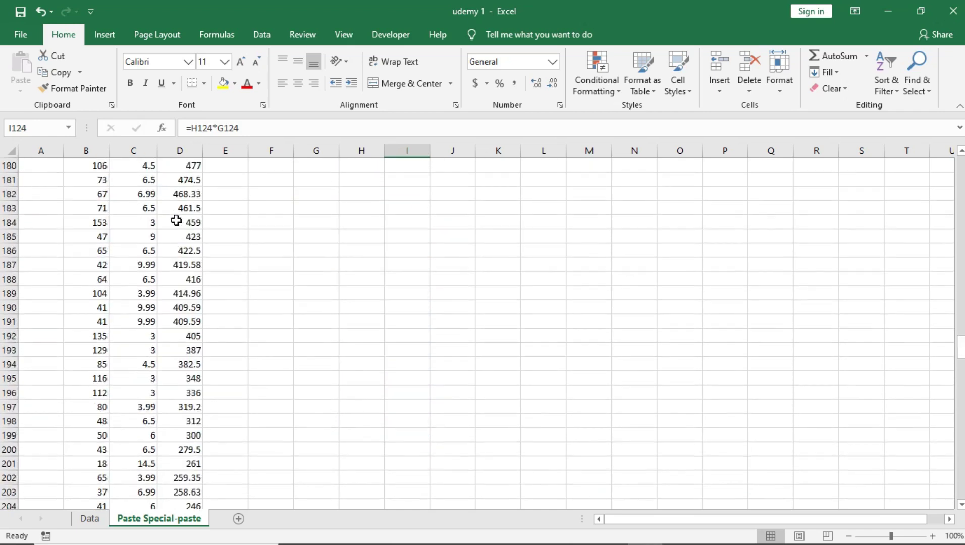
scroll(172, 216, down, 2)
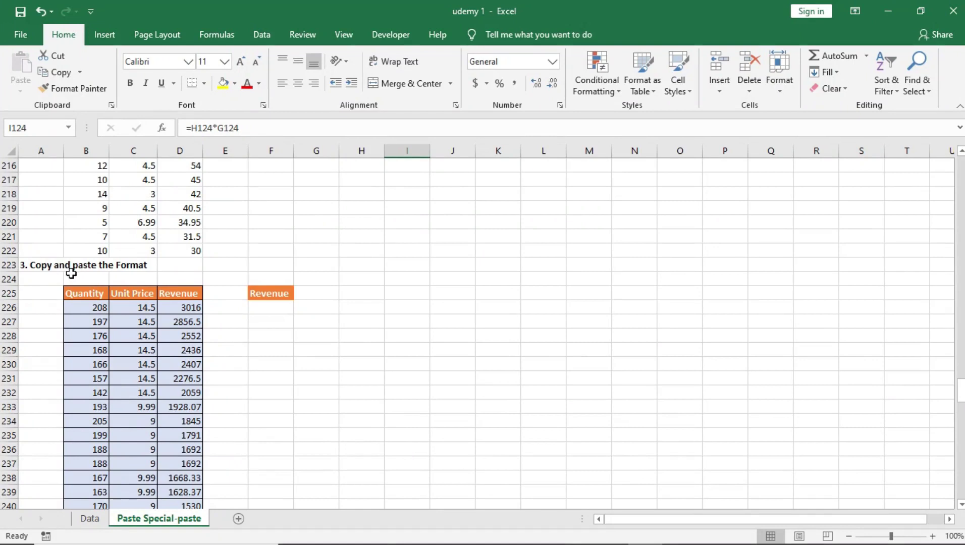
scroll(90, 265, down, 2)
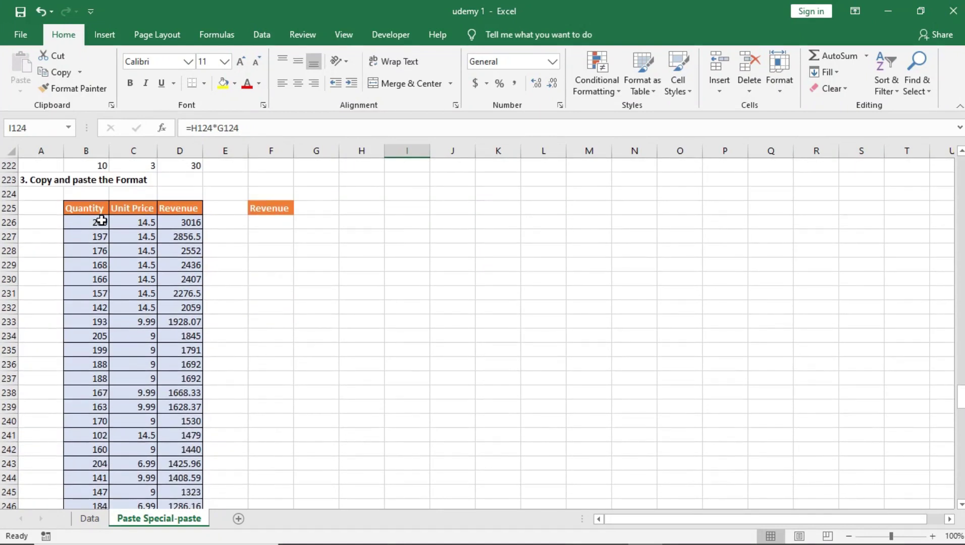
scroll(102, 221, up, 2)
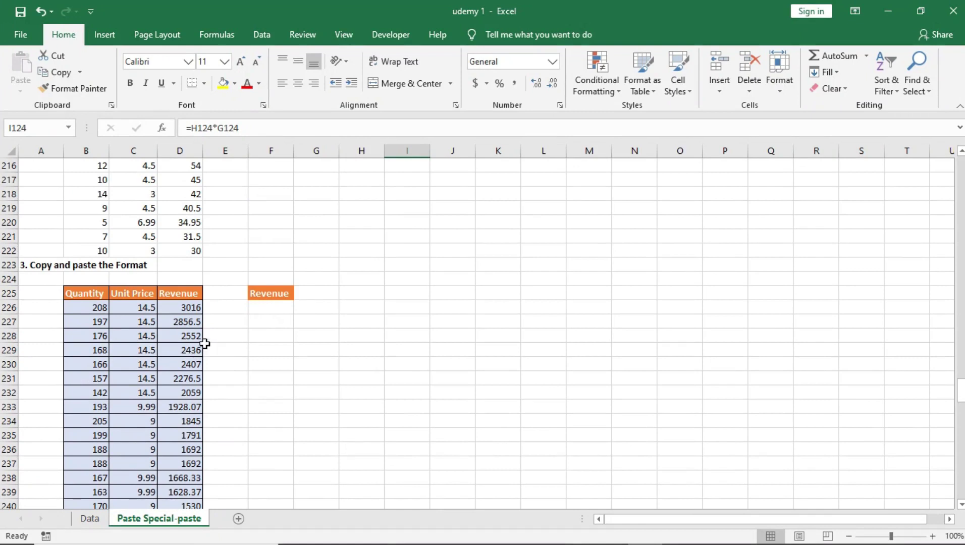
Step: Examine the plain, unformatted quantity, unit price and revenue cells in columns B to D of the preceding section
click(130, 222)
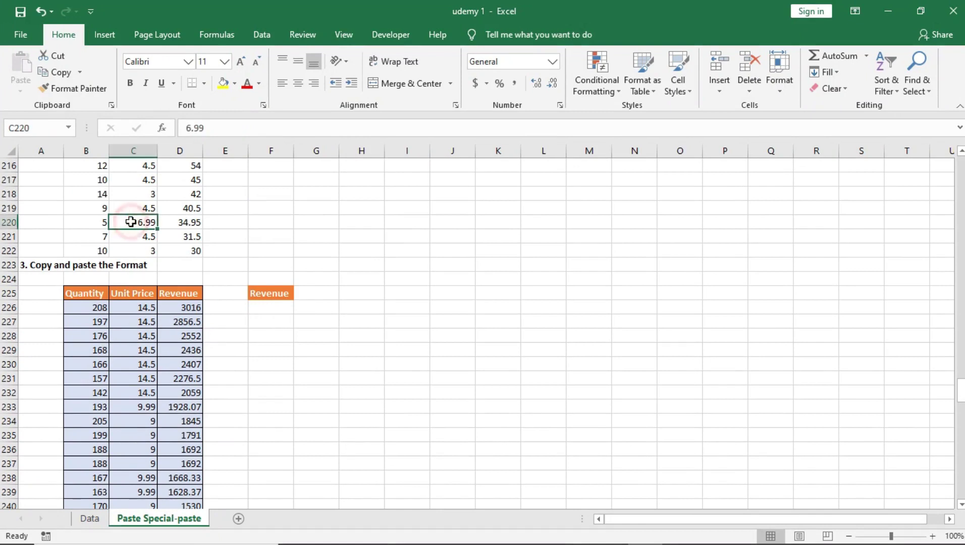
scroll(132, 223, up, 20)
click(147, 226)
click(101, 241)
click(92, 316)
click(144, 335)
click(184, 311)
click(187, 241)
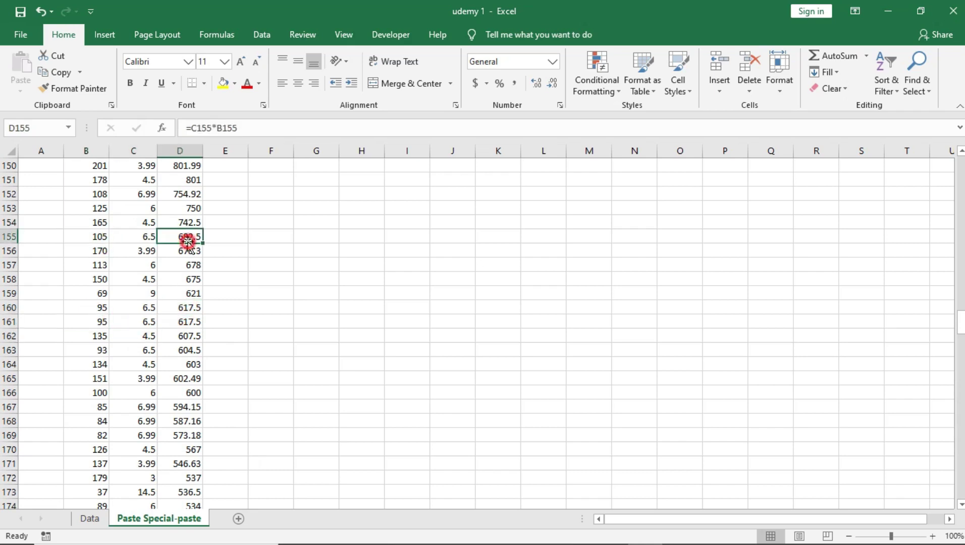
click(140, 244)
click(115, 321)
scroll(122, 382, down, 20)
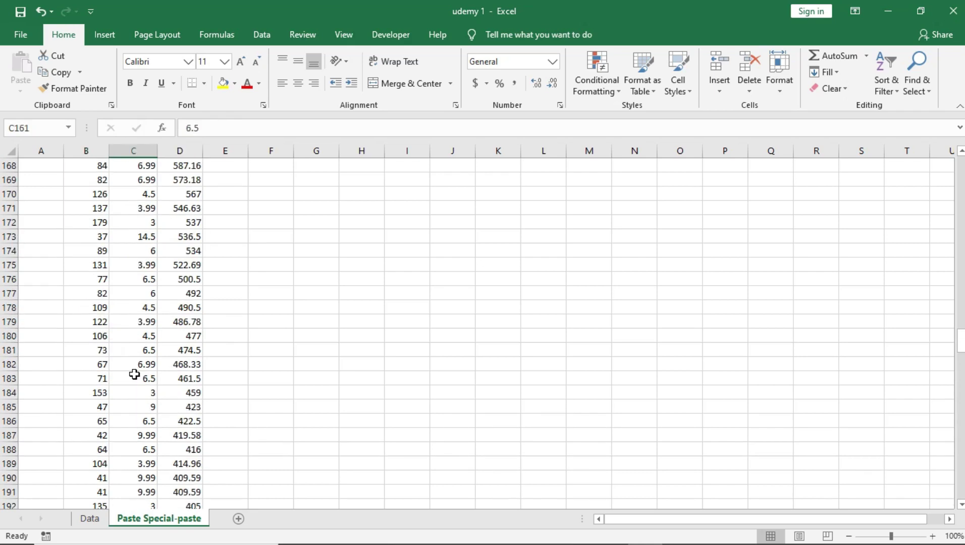
scroll(160, 251, up, 4)
scroll(160, 251, up, 2)
click(92, 322)
click(136, 376)
click(178, 348)
Step: Compare the formatted table starting at B225 with the empty, unformatted cells under the Revenue header in column F
click(114, 310)
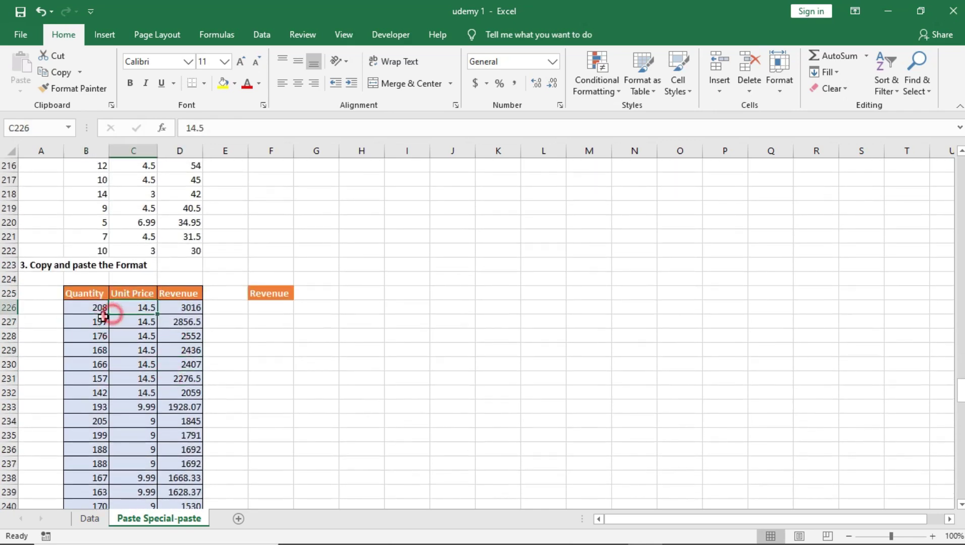
click(89, 309)
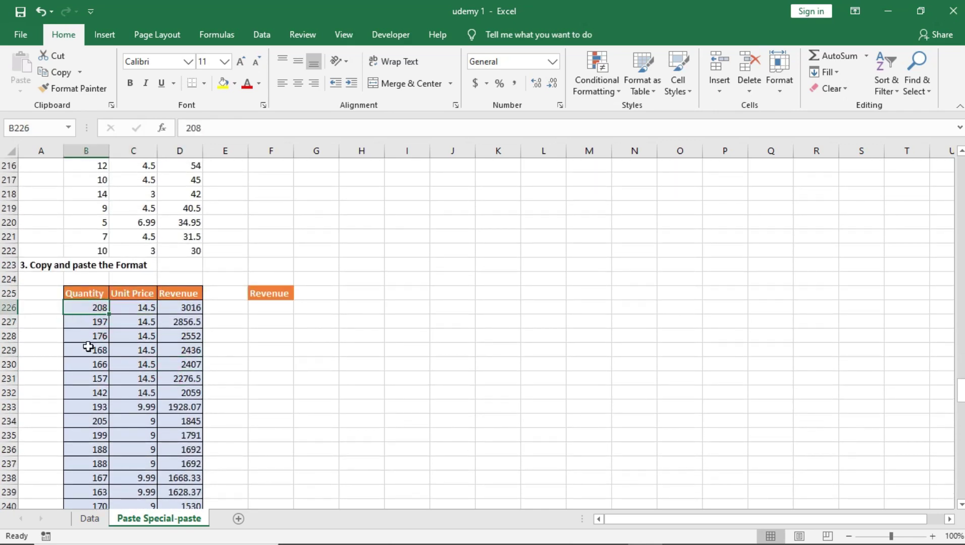
drag(271, 307, 271, 483)
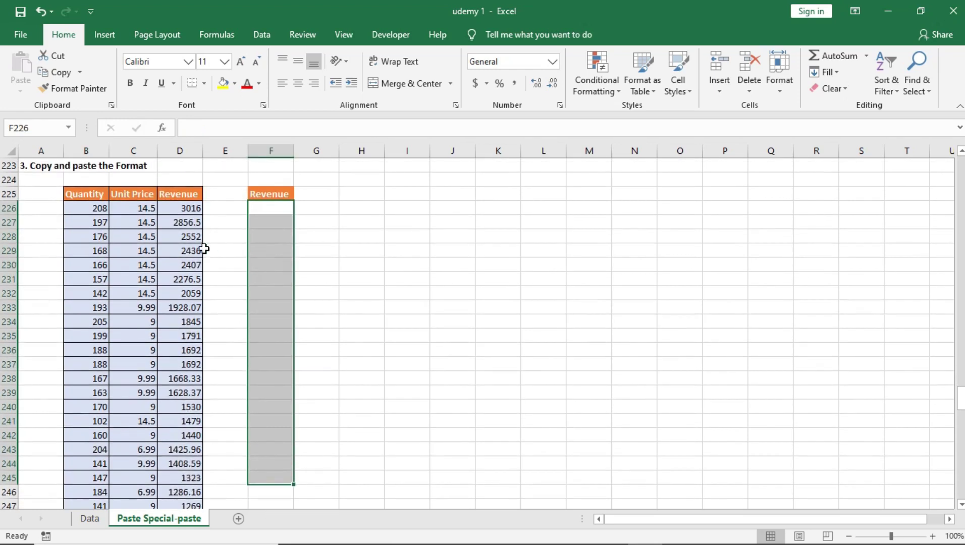
click(119, 208)
click(125, 222)
click(146, 283)
click(117, 336)
click(93, 293)
click(91, 236)
click(104, 208)
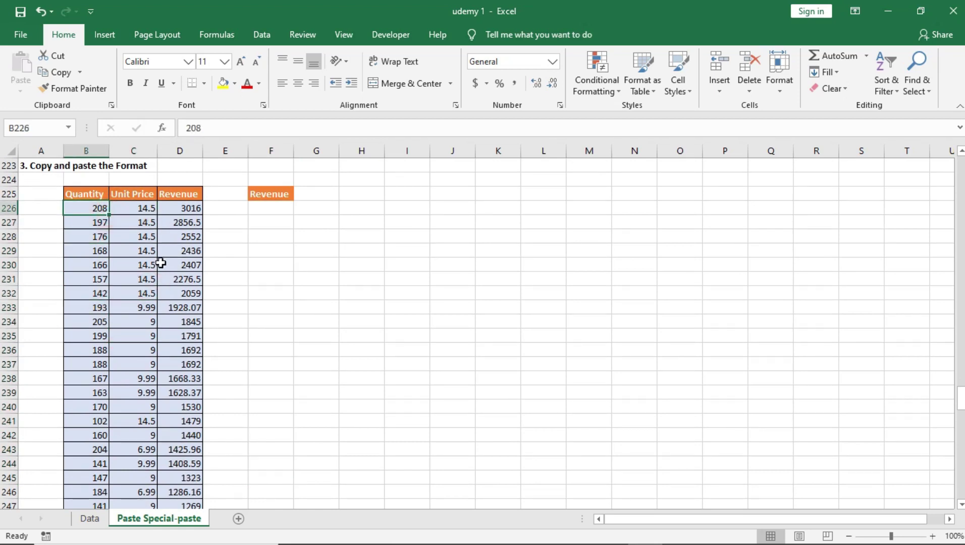
drag(84, 202, 173, 408)
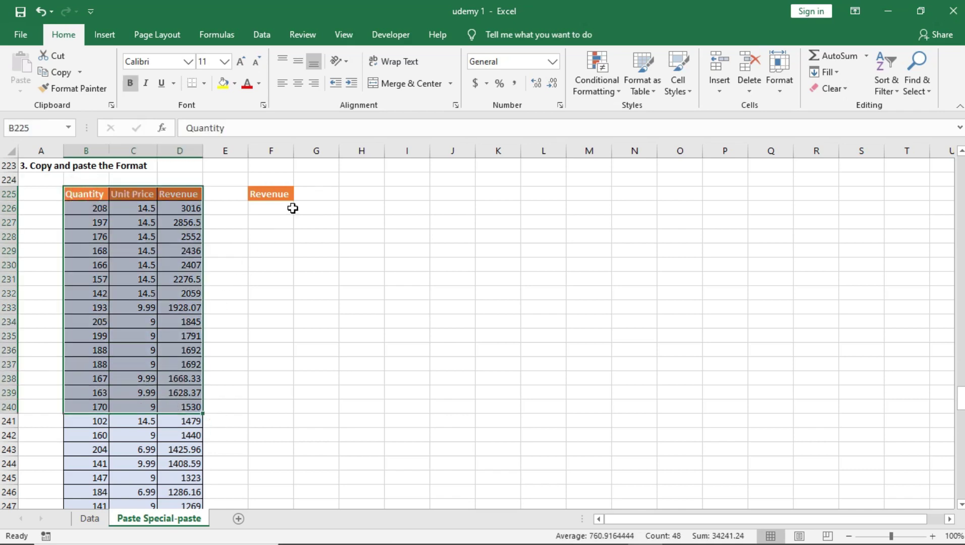
click(272, 210)
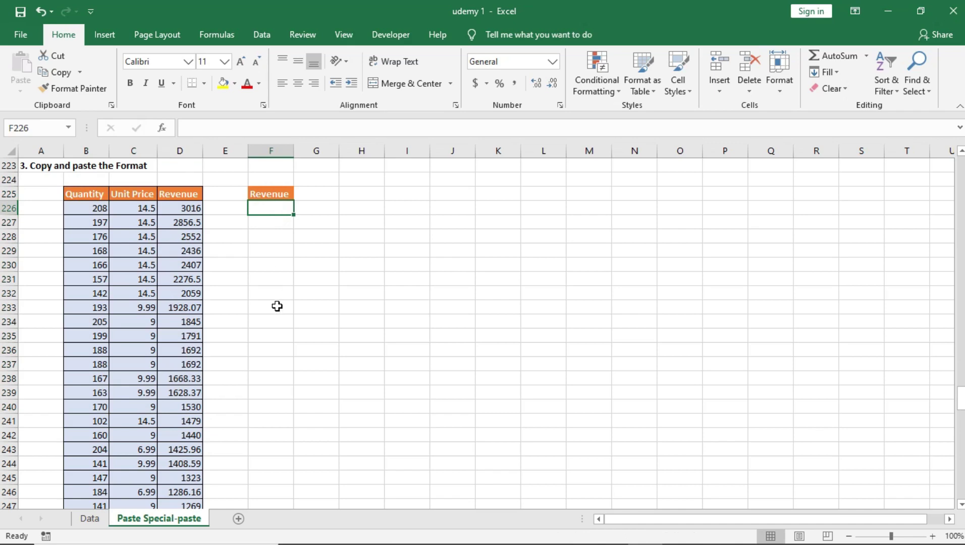
Step: Copy quantity cell B226 and paste only its format into F226 with the Formats option of Paste Special
click(85, 204)
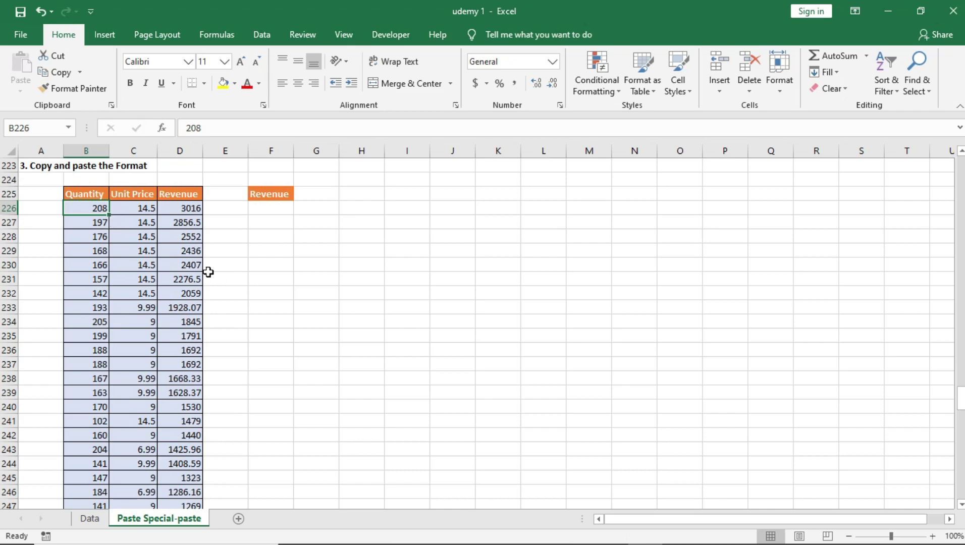
key(ctrl+c)
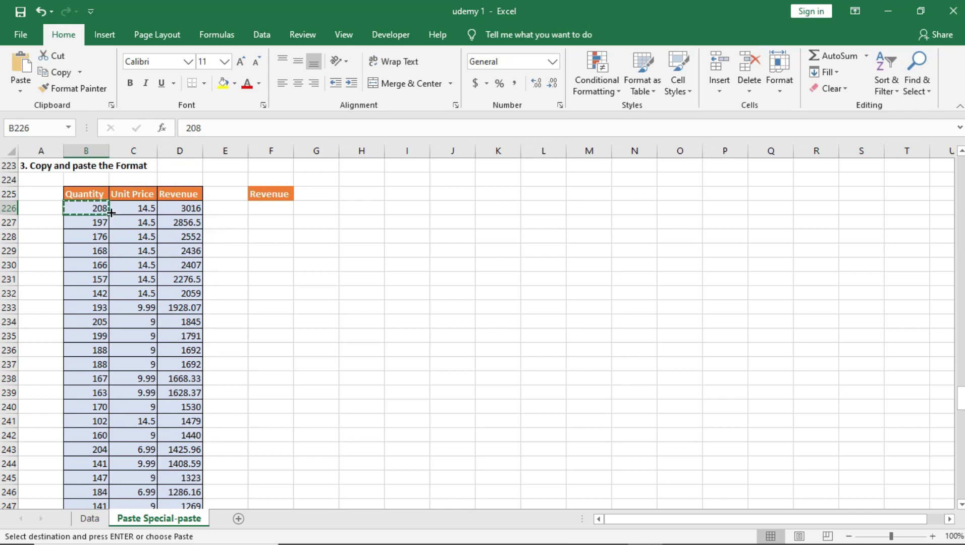
click(270, 208)
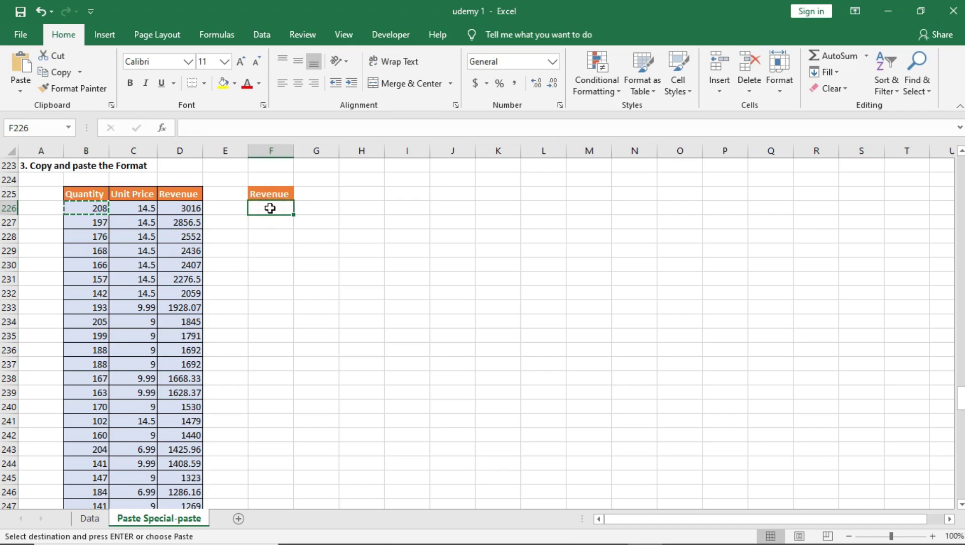
right_click(270, 208)
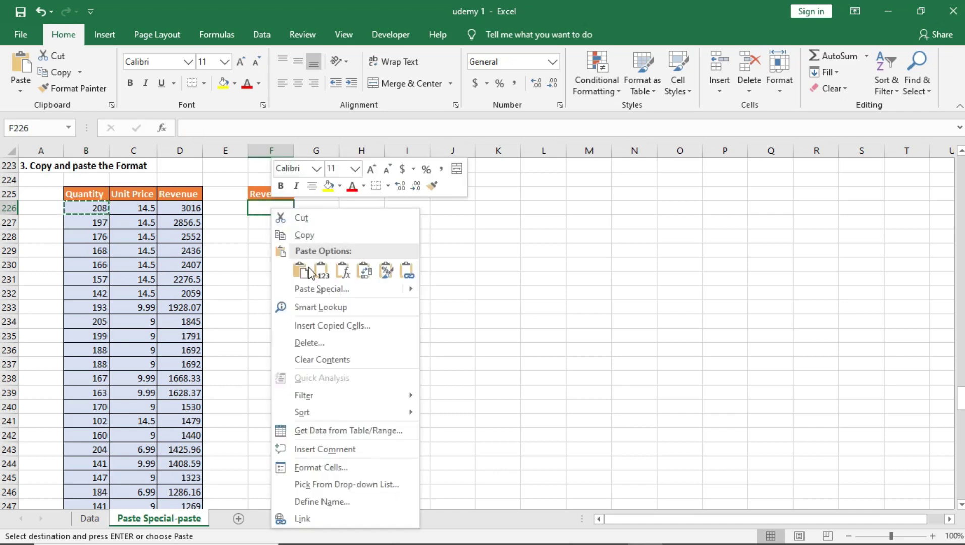
click(313, 287)
drag(302, 172, 585, 126)
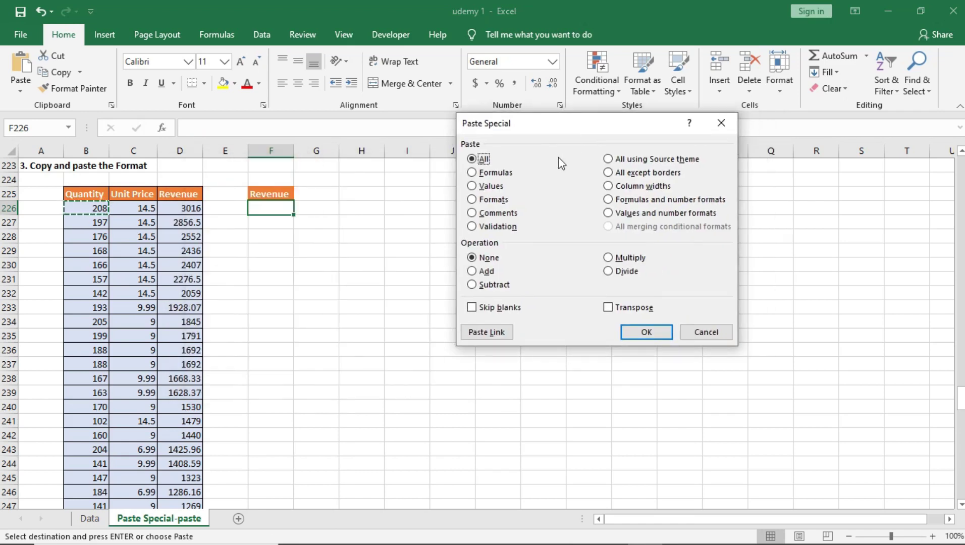
click(472, 200)
click(643, 334)
Step: Compare the format and content of F226 with those of the source cell B226
click(272, 217)
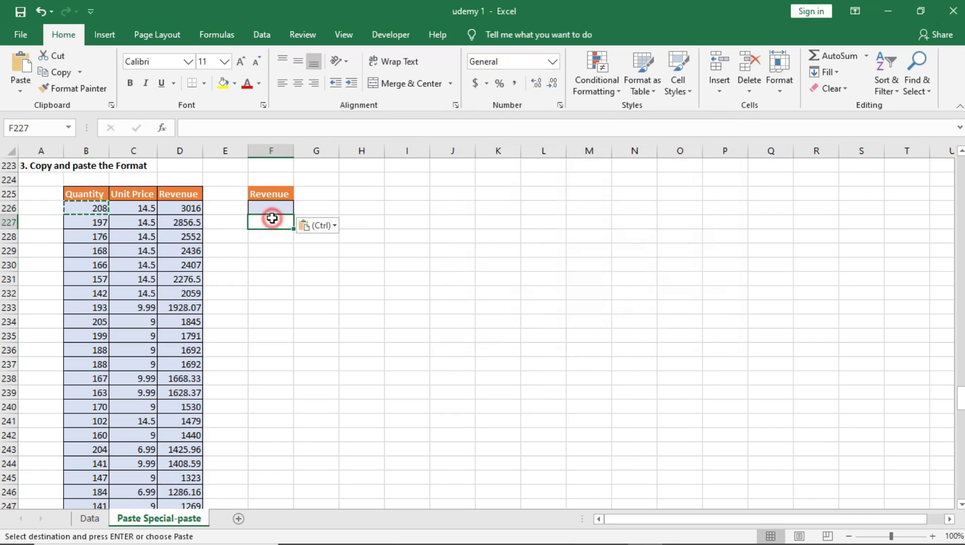
click(271, 207)
click(79, 207)
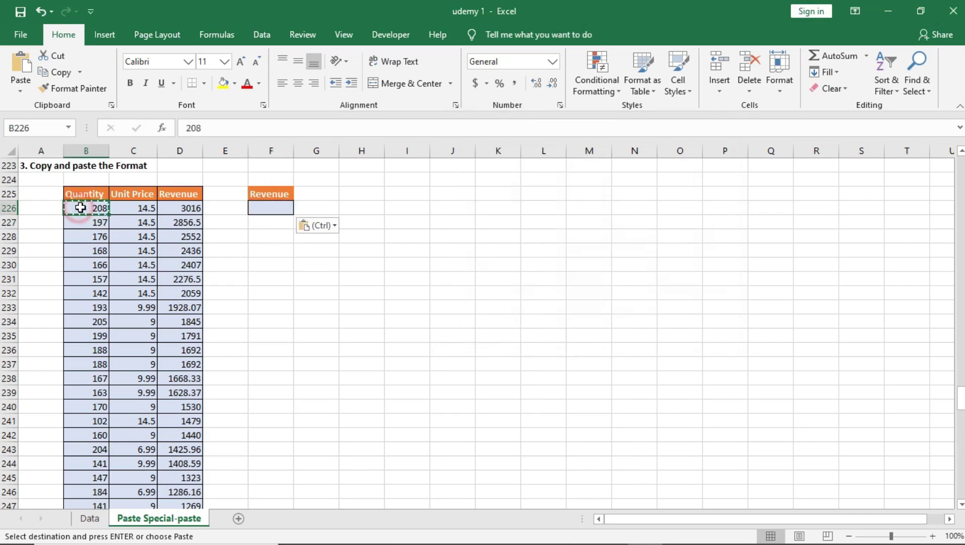
click(104, 247)
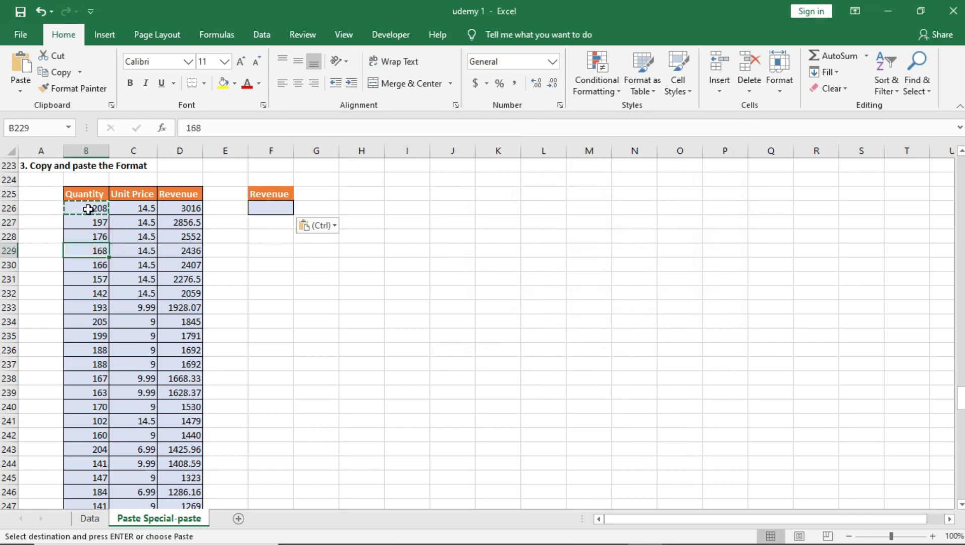
double_click(88, 209)
Step: Fill the format of F226 down column F to F332 and review the formatted cells
click(255, 206)
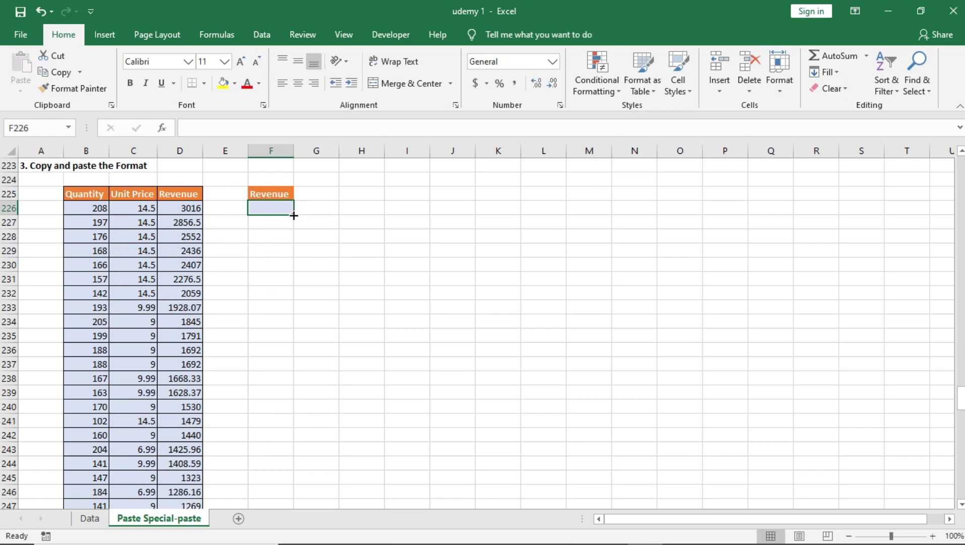
drag(293, 215, 274, 480)
click(279, 220)
click(278, 263)
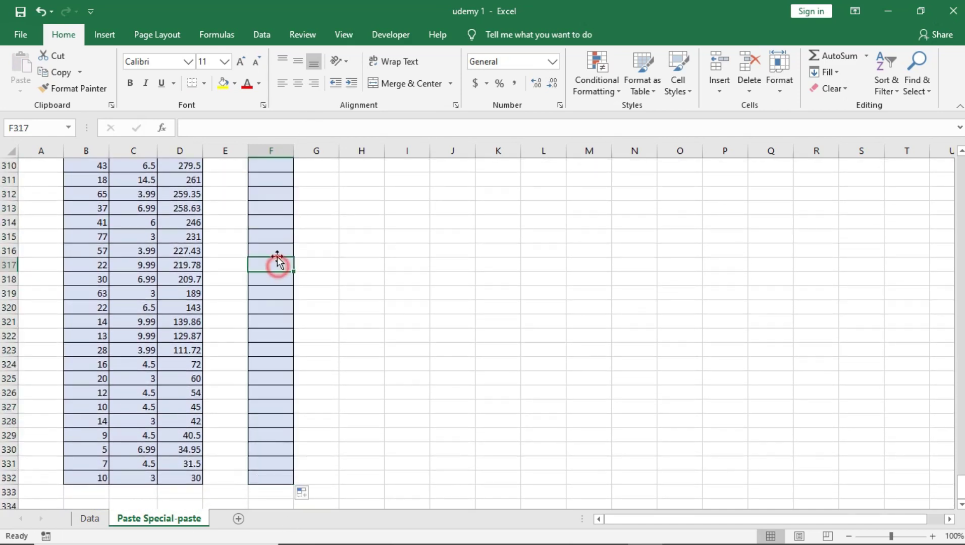
scroll(275, 207, up, 12)
scroll(275, 207, up, 18)
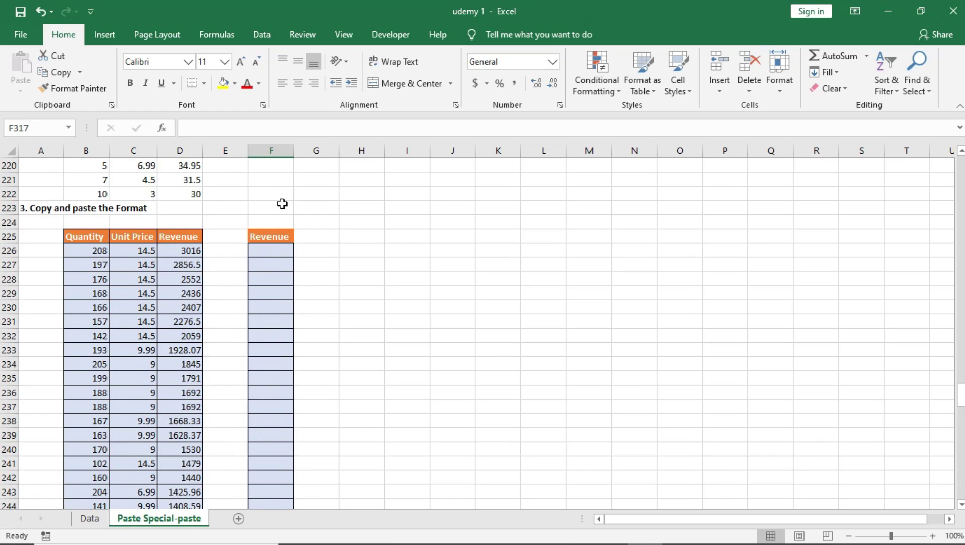
Step: Undo the format fill down column F and remove the pasted format from F226
key(ctrl+z)
scroll(285, 192, up, 4)
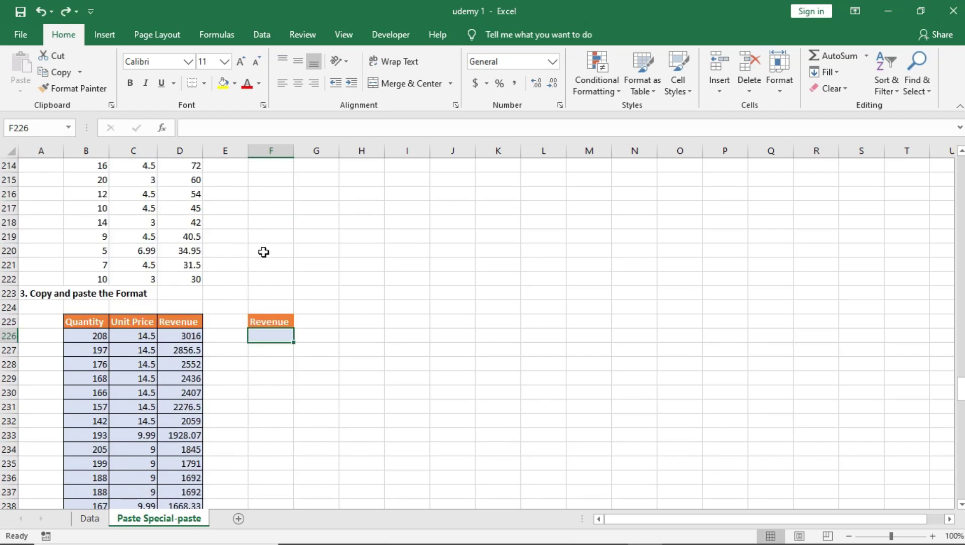
key(ctrl+Left)
key(ctrl+Left)
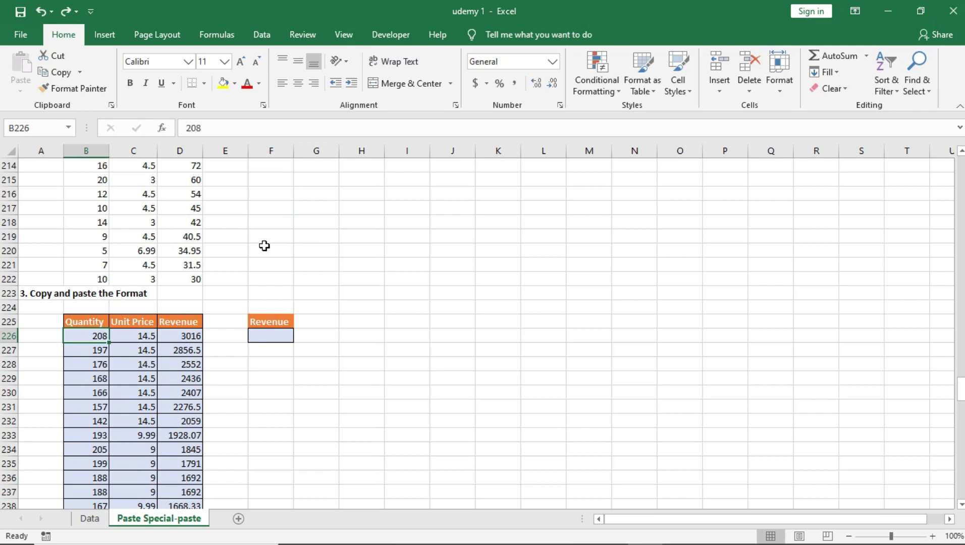
key(ctrl+c)
click(273, 351)
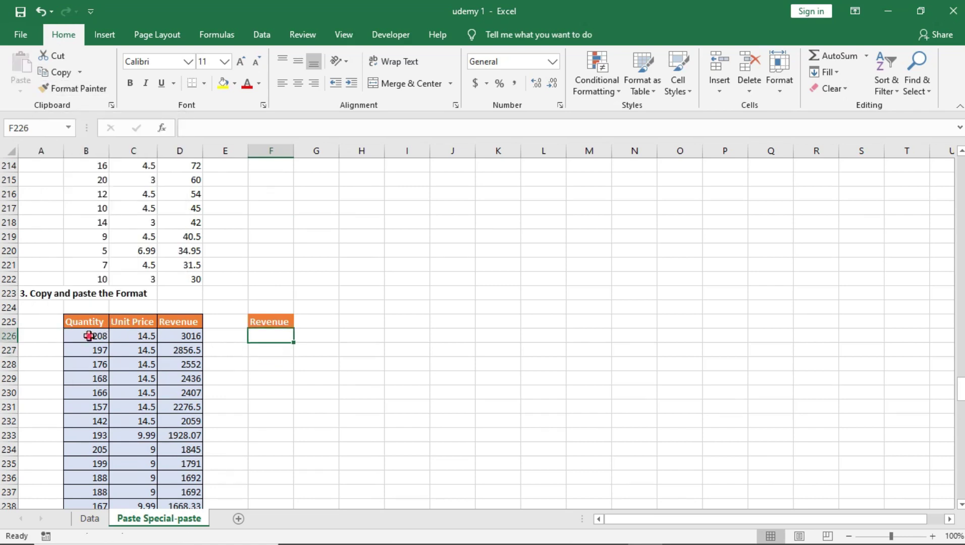
Step: Copy the format of quantity cell B226 onto the empty Revenue cells F226:F332 with Format Painter
click(89, 336)
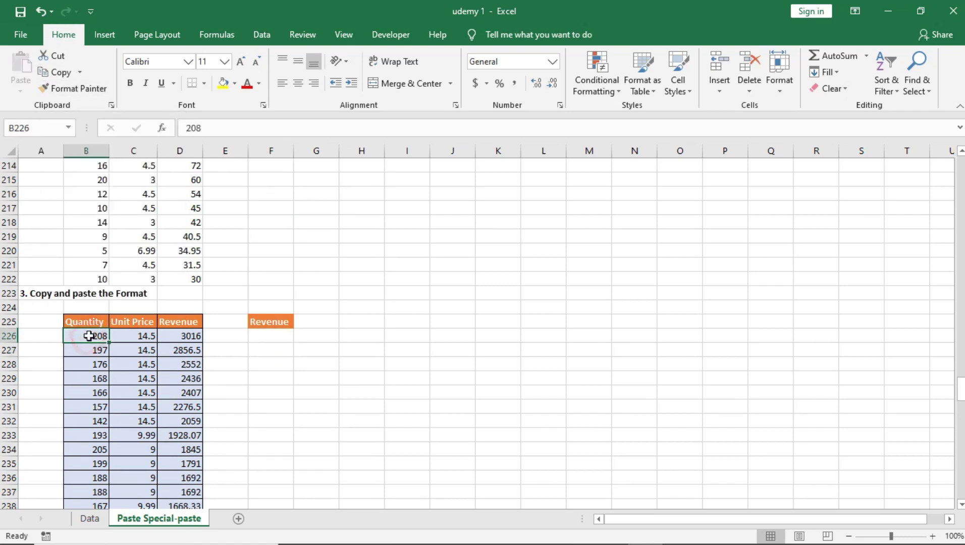
key(ctrl+c)
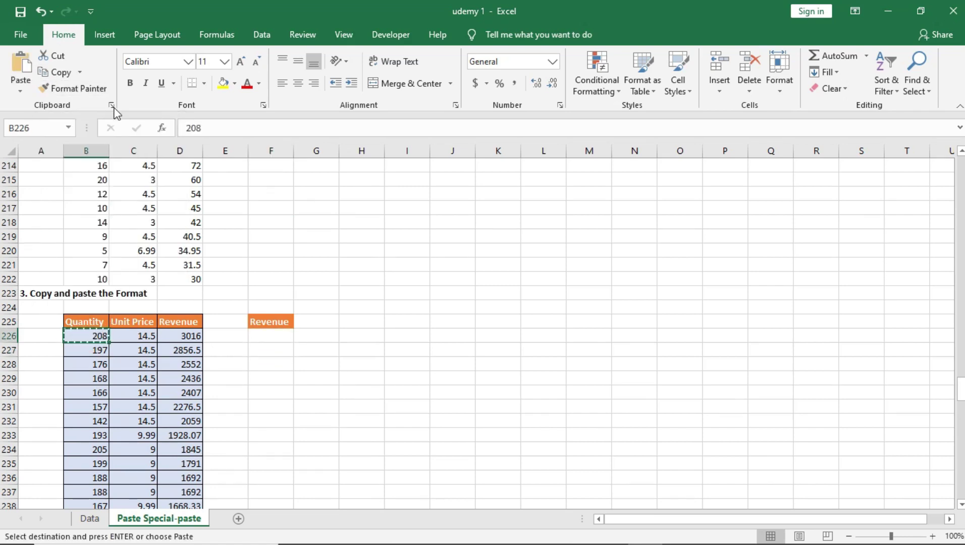
click(91, 91)
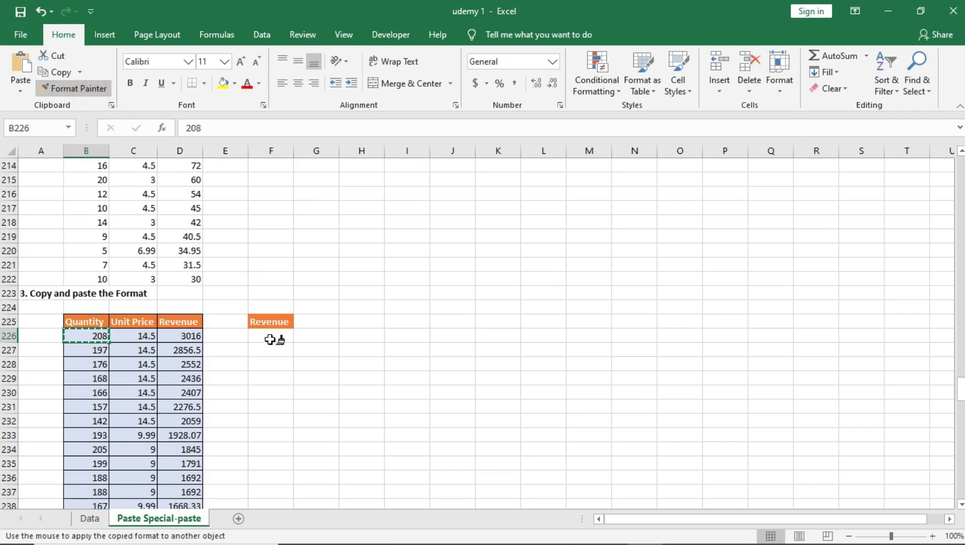
mouse_move(273, 335)
mouse_down()
mouse_move(276, 540)
mouse_move(261, 478)
mouse_up()
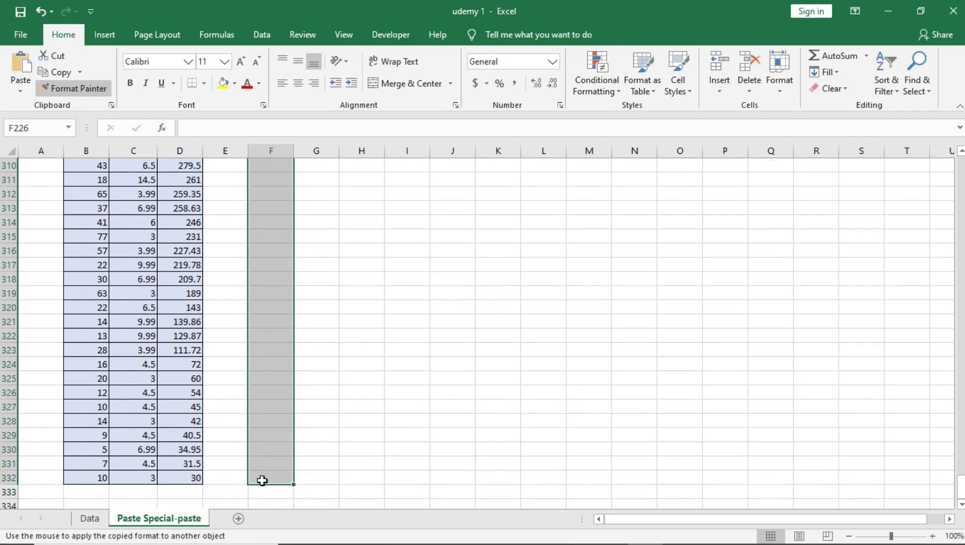
Step: Check the format and content of the first cells under the second Revenue header in column F against source cell B226
click(275, 355)
click(272, 406)
click(272, 436)
click(270, 460)
click(277, 361)
click(271, 323)
click(83, 335)
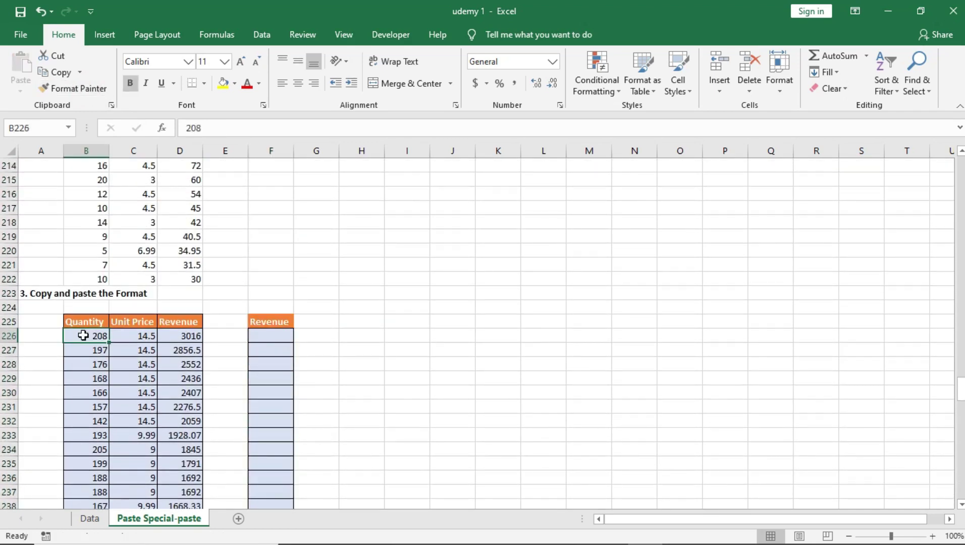
click(276, 335)
click(276, 378)
click(275, 426)
click(273, 487)
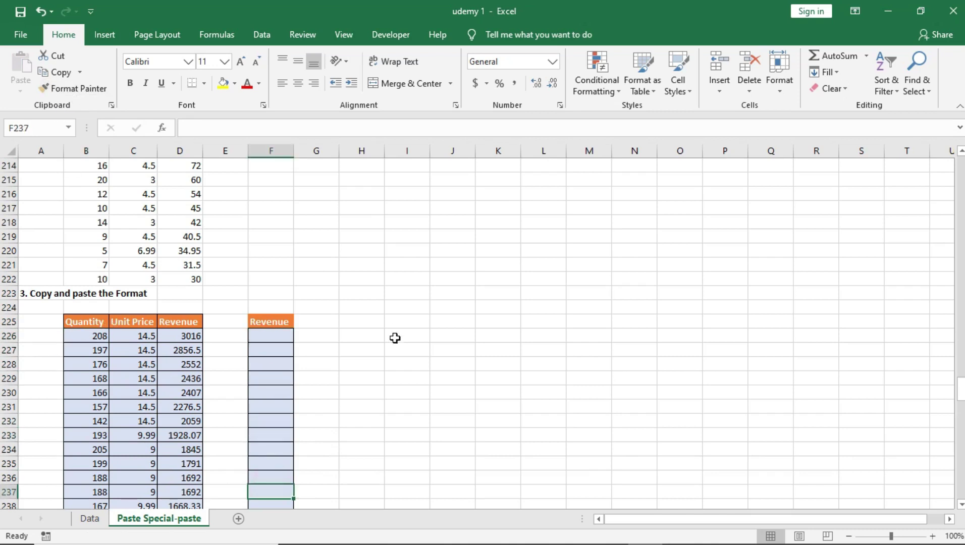
mouse_move(284, 544)
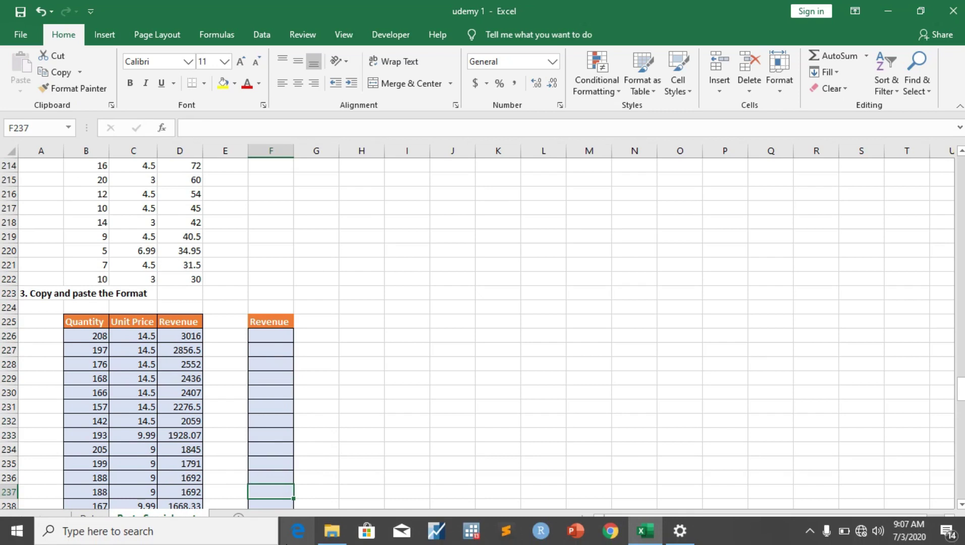
click(279, 337)
click(268, 452)
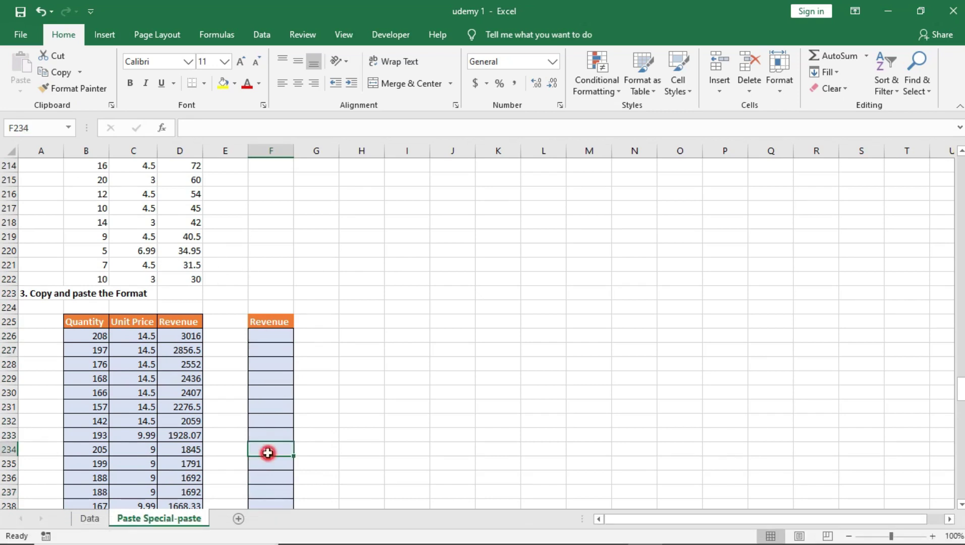
Step: Review the formatting of the remaining column F cells down to row 332 alongside the source table
scroll(150, 395, down, 20)
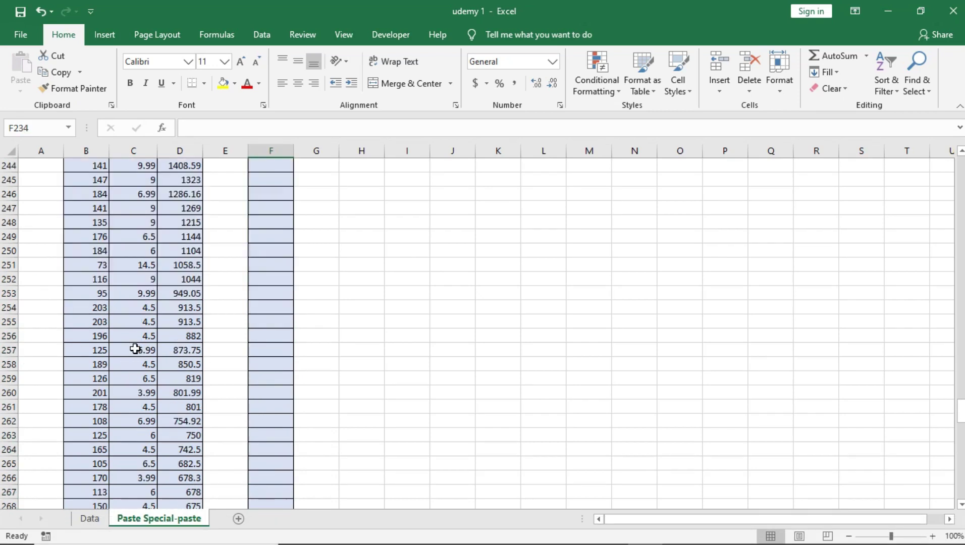
scroll(147, 365, up, 6)
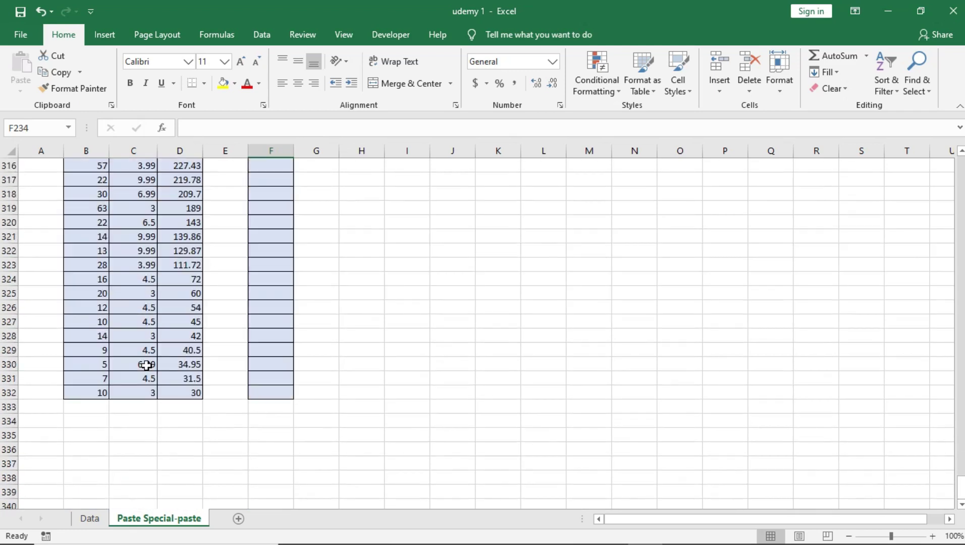
scroll(147, 365, up, 4)
scroll(148, 362, down, 9)
scroll(149, 362, up, 5)
scroll(158, 347, up, 2)
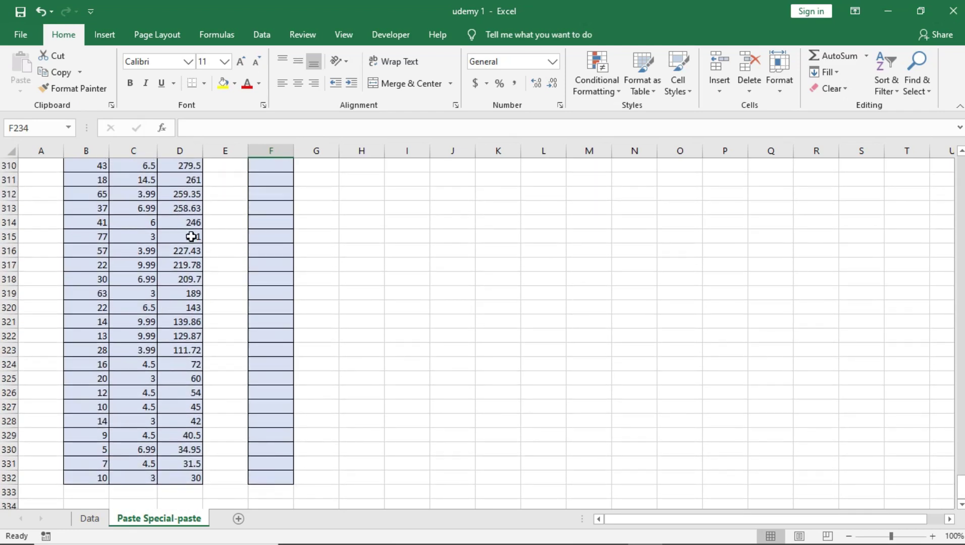
scroll(247, 177, up, 4)
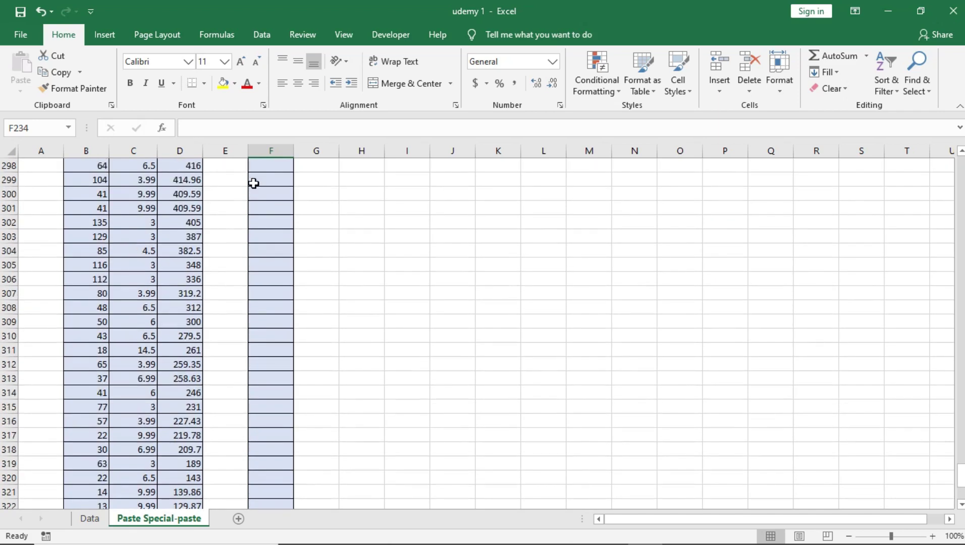